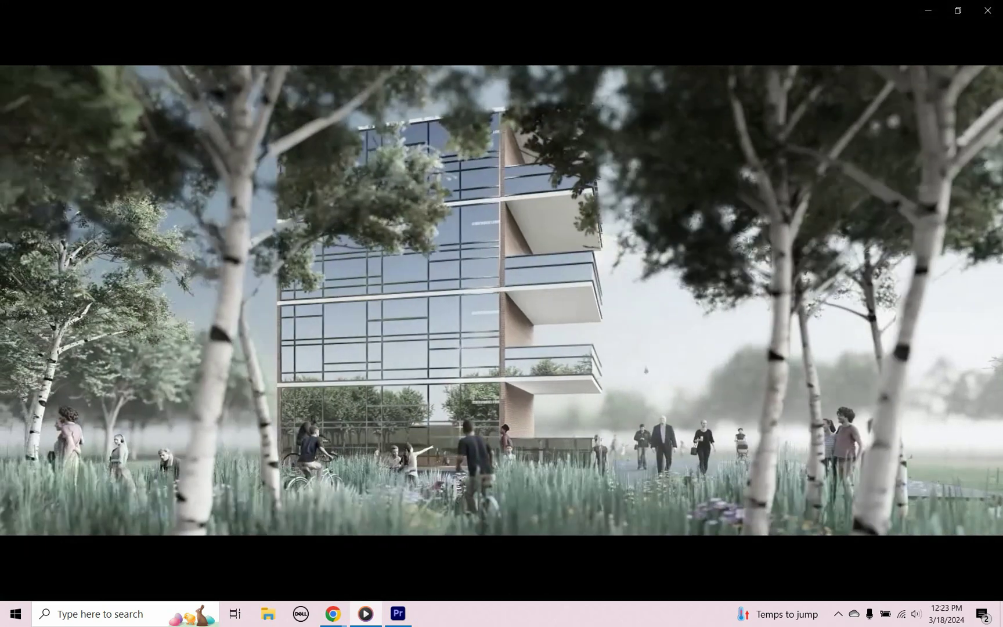
Step: Leave the Lumion animation playing in Media Player and switch to the YouTube channel in Chrome
{"action": "key", "text": "alt+Tab"}
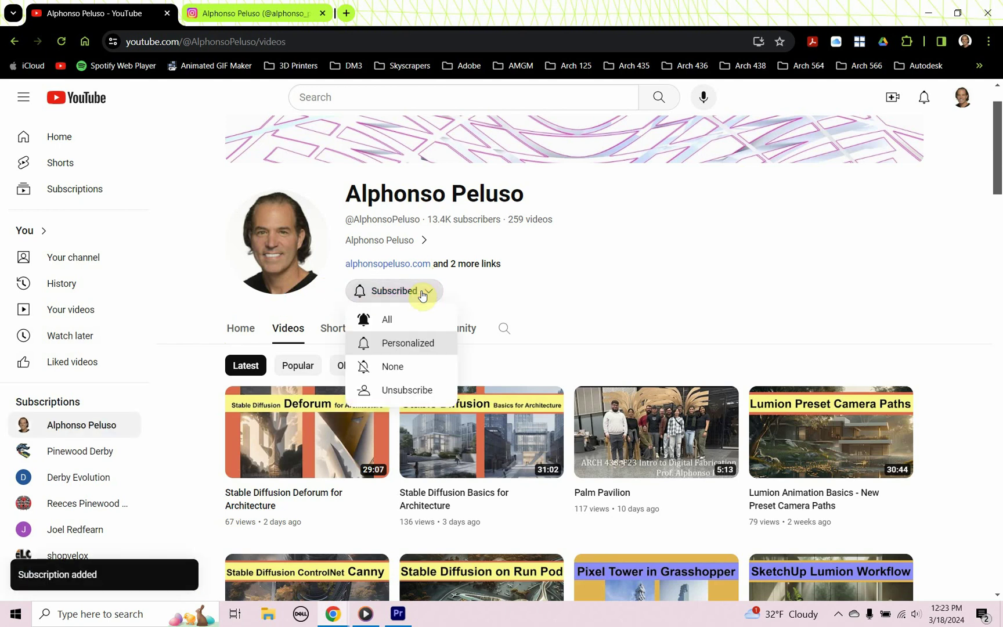
Step: Set the channel's notification bell to All, browse its videos, and bring up the Instagram profile
{"action": "left_click", "coordinate": [404, 317]}
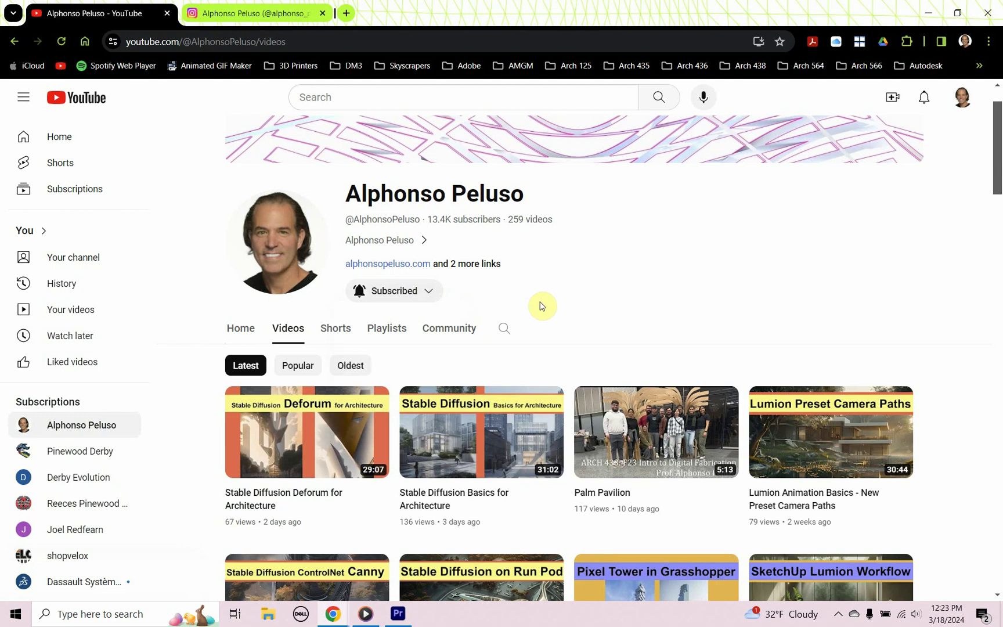
{"action": "scroll", "coordinate": [543, 305], "scroll_direction": "down", "scroll_amount": 8}
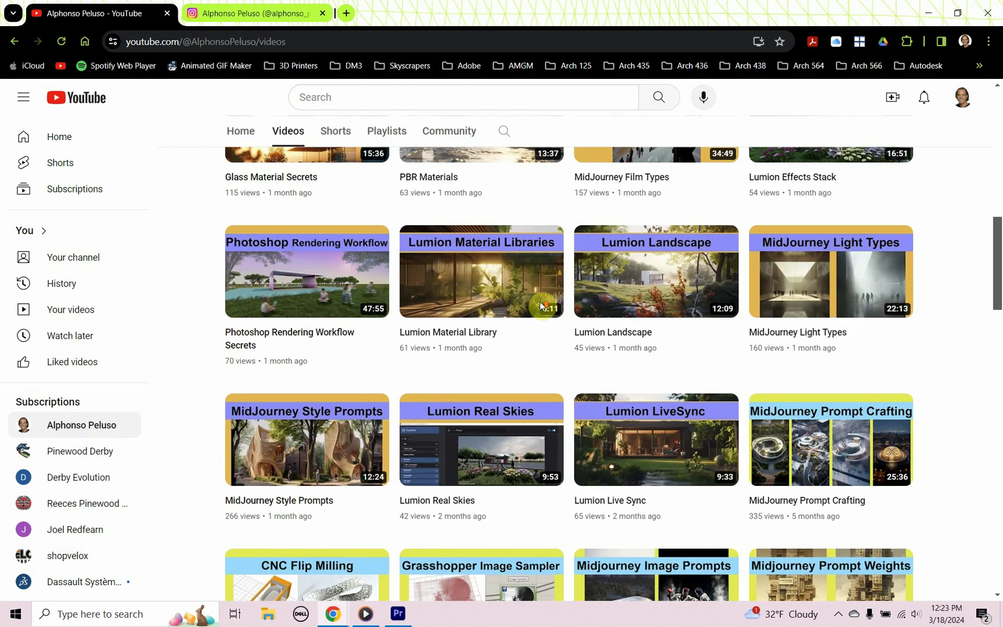
{"action": "scroll", "coordinate": [540, 305], "scroll_direction": "up", "scroll_amount": 7}
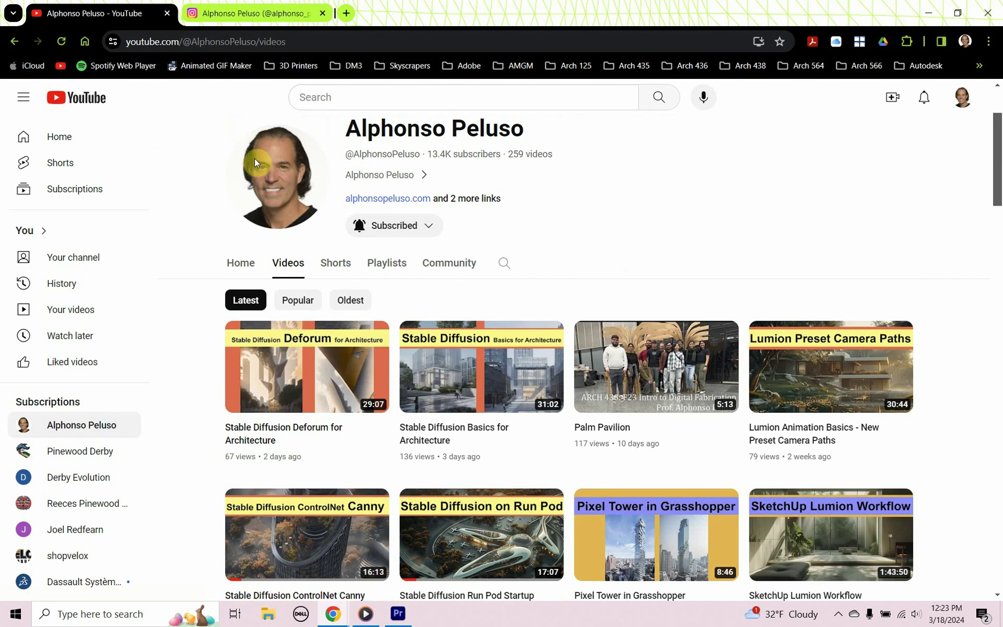
{"action": "left_click", "coordinate": [251, 21]}
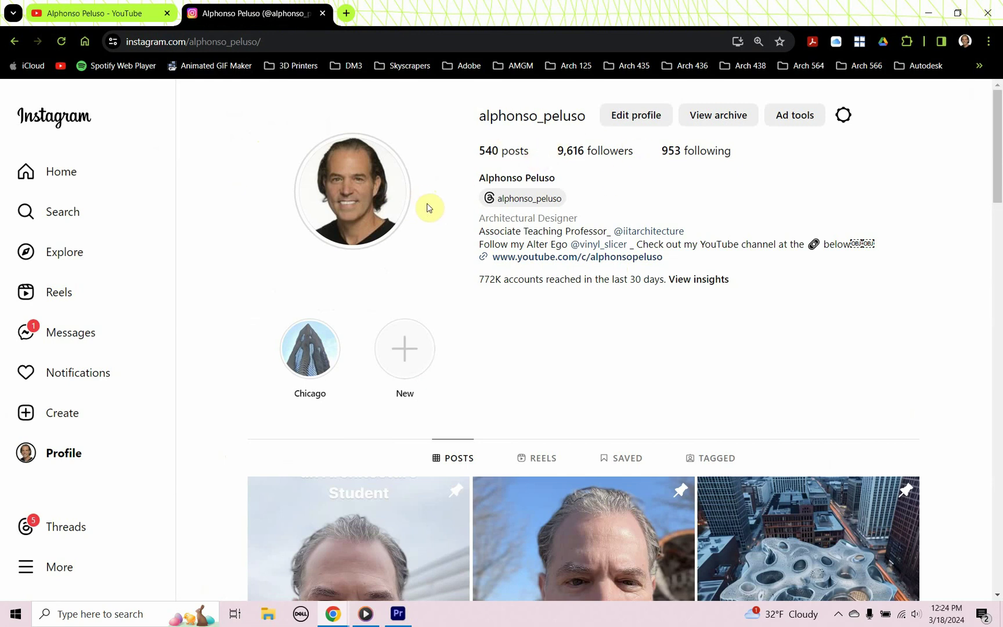
{"action": "scroll", "coordinate": [346, 273], "scroll_direction": "down", "scroll_amount": 8}
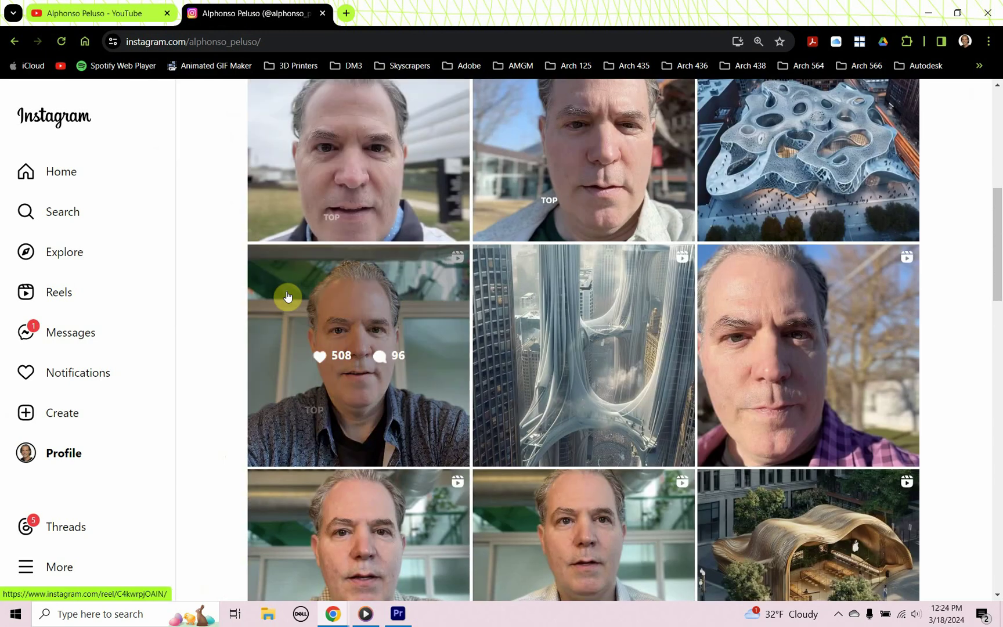
{"action": "scroll", "coordinate": [287, 297], "scroll_direction": "up", "scroll_amount": 5}
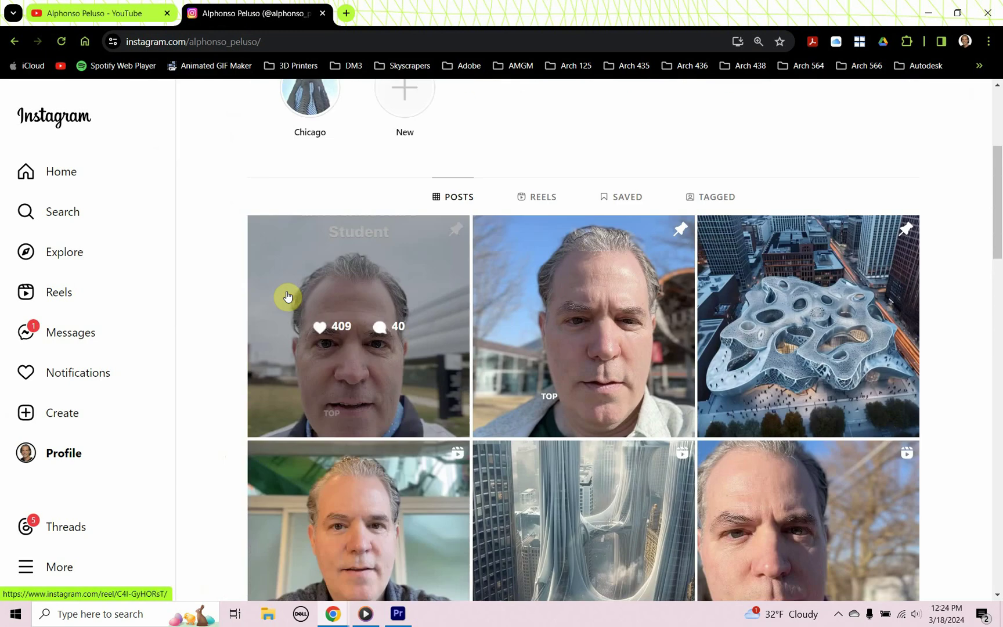
{"action": "scroll", "coordinate": [287, 297], "scroll_direction": "up", "scroll_amount": 2}
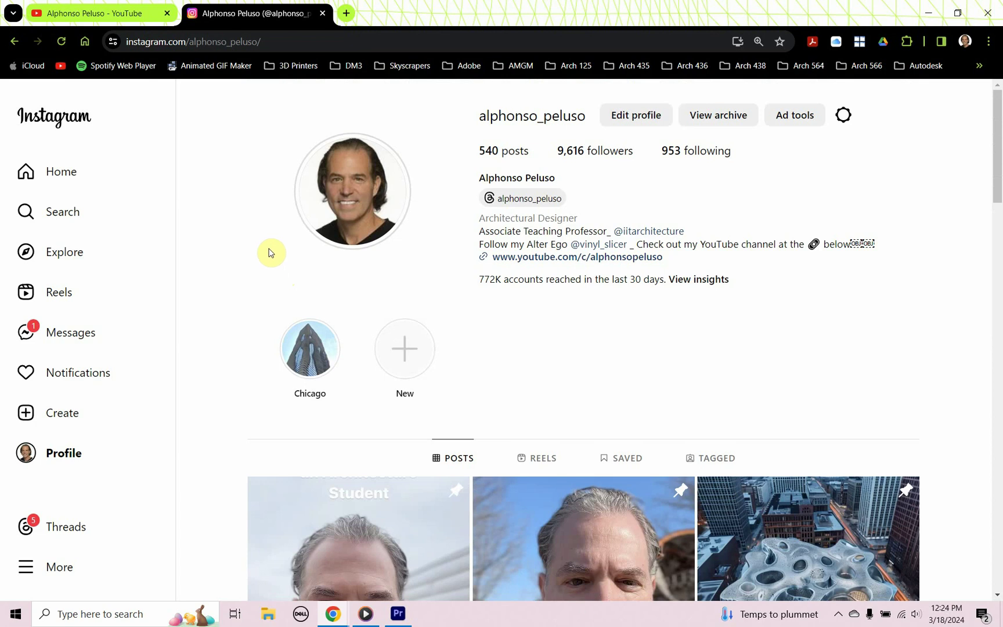
Step: Return to Media Player and let the Lumion_Animation video play through
{"action": "key", "text": "alt+Tab"}
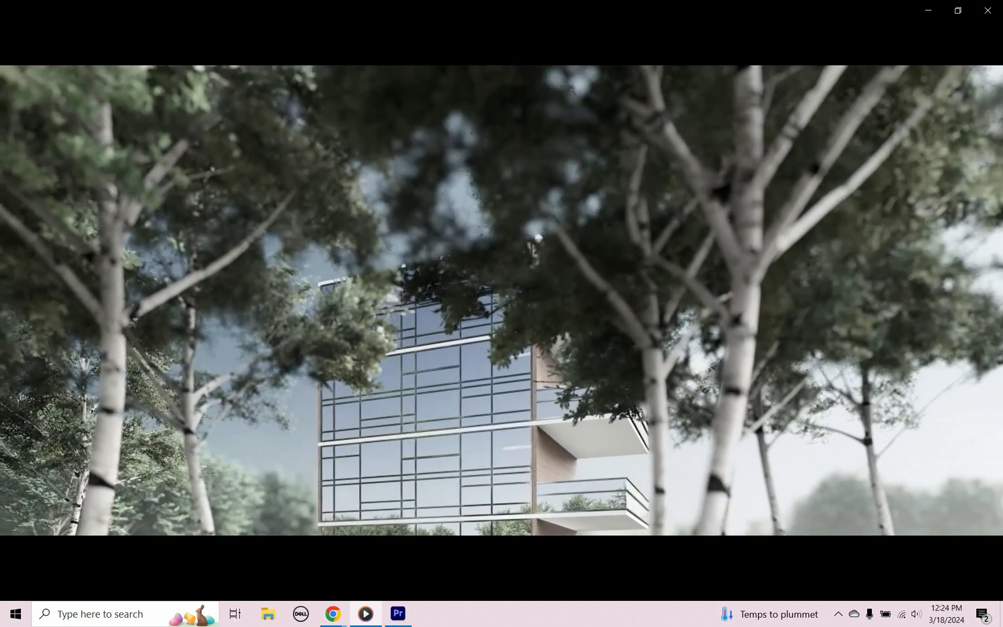
{"action": "mouse_move", "coordinate": [269, 251]}
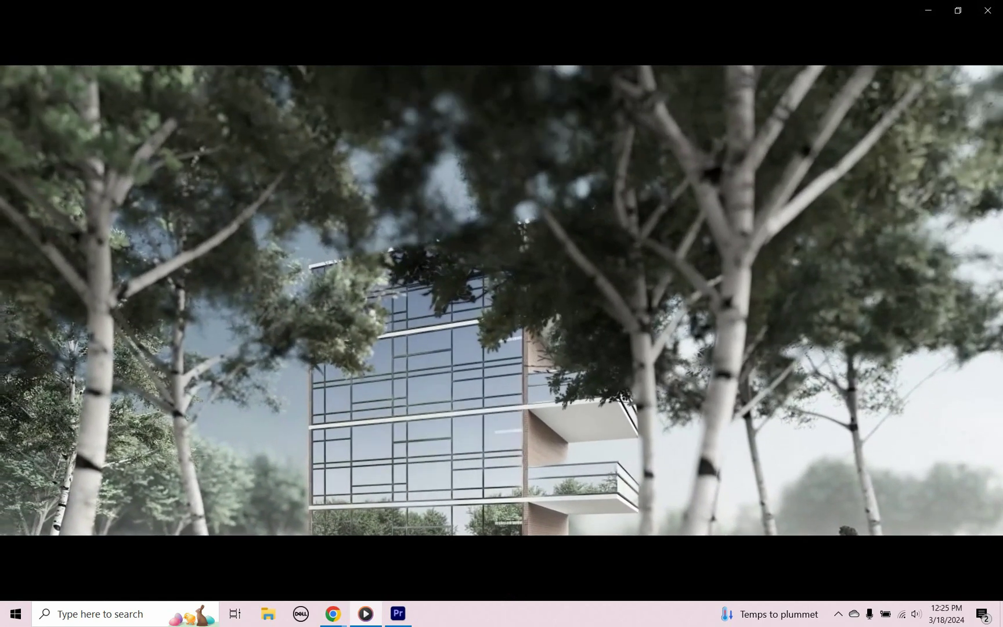
{"action": "key", "text": "alt+Tab"}
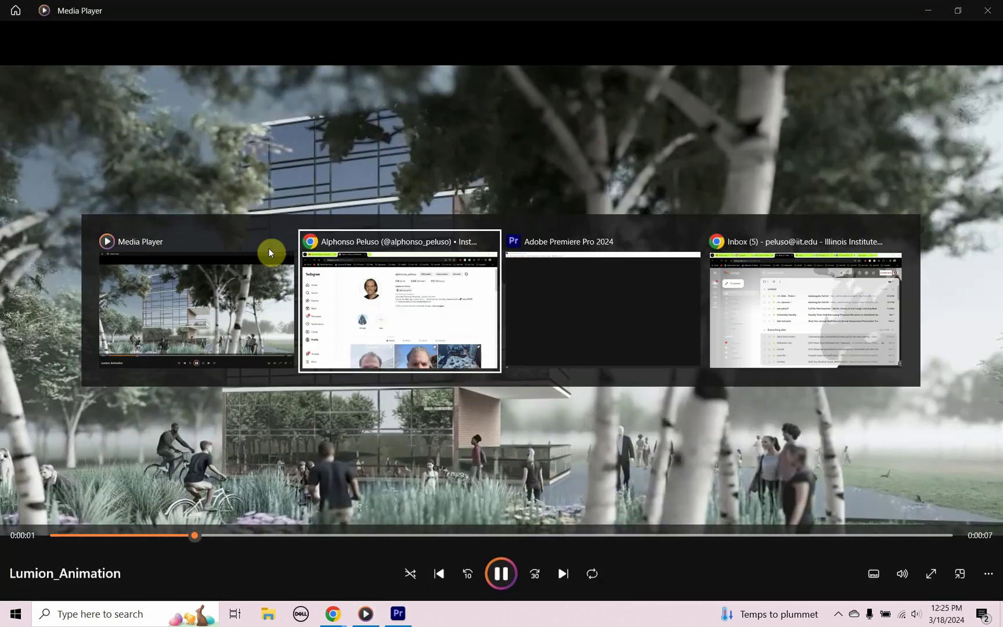
Step: Start a new Premiere Pro project named Animation_Basics
{"action": "key", "text": "alt+Tab"}
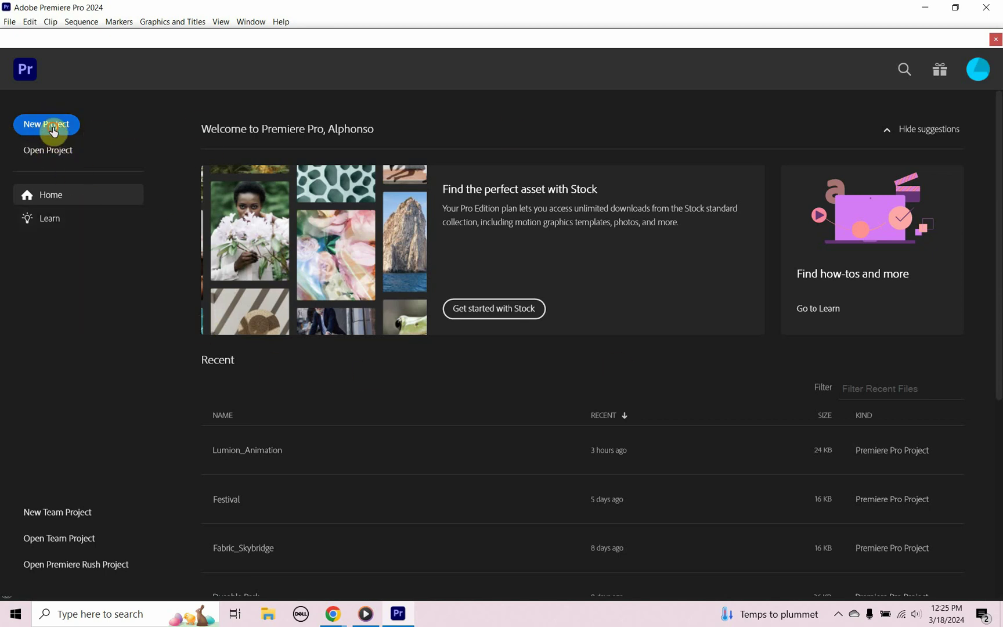
{"action": "left_click", "coordinate": [56, 131]}
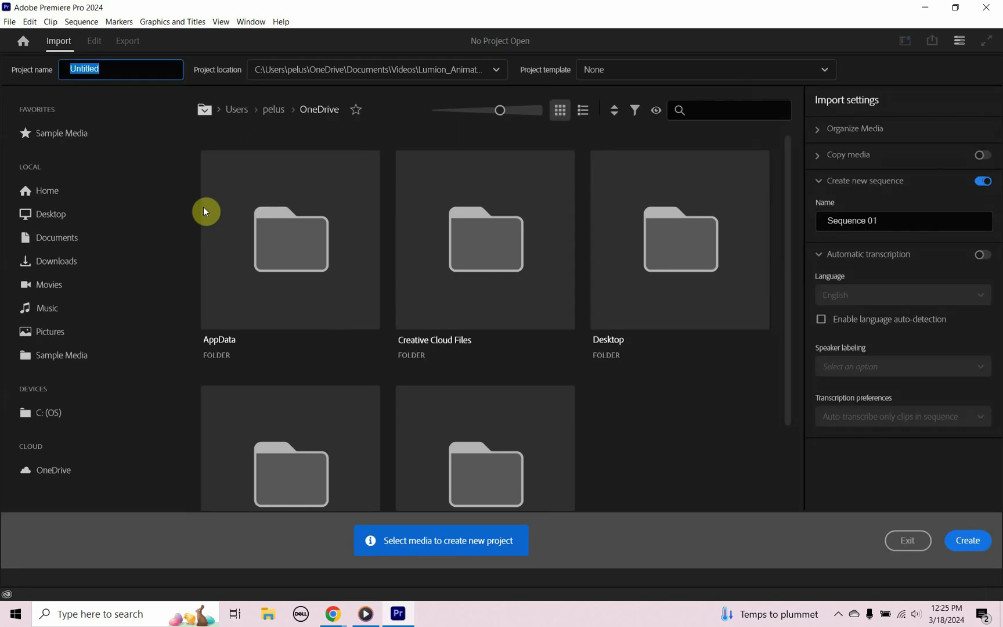
{"action": "type", "text": "Animation"}
{"action": "key", "text": "BackSpace"}
{"action": "key", "text": "BackSpace"}
{"action": "type", "text": "on)"}
{"action": "key", "text": "BackSpace"}
{"action": "type", "text": "_Basics"}
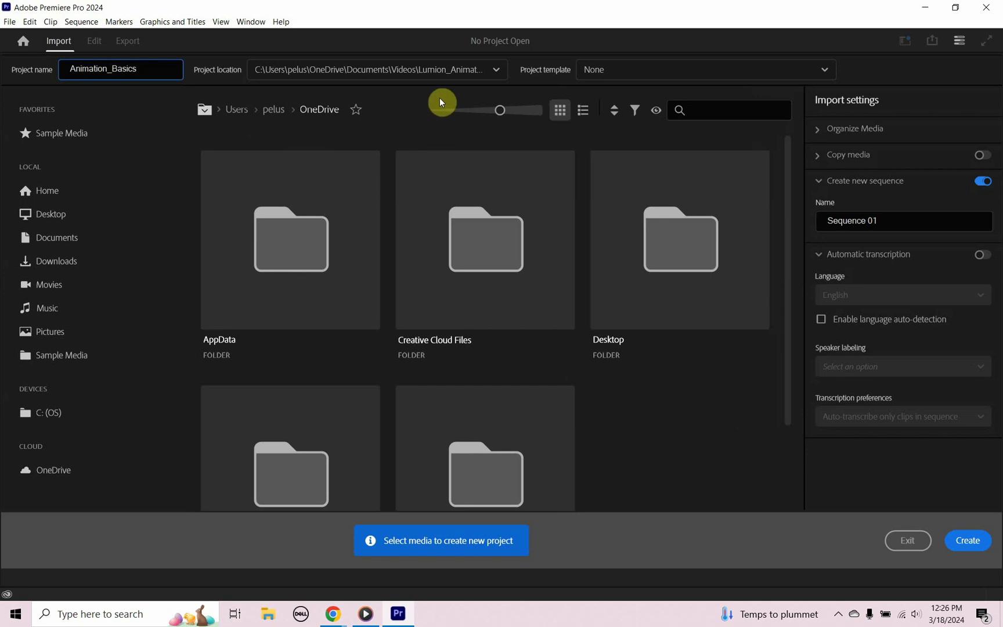
Step: Set the project's save location to the Lumion_Animation_02 folder
{"action": "left_click", "coordinate": [497, 70]}
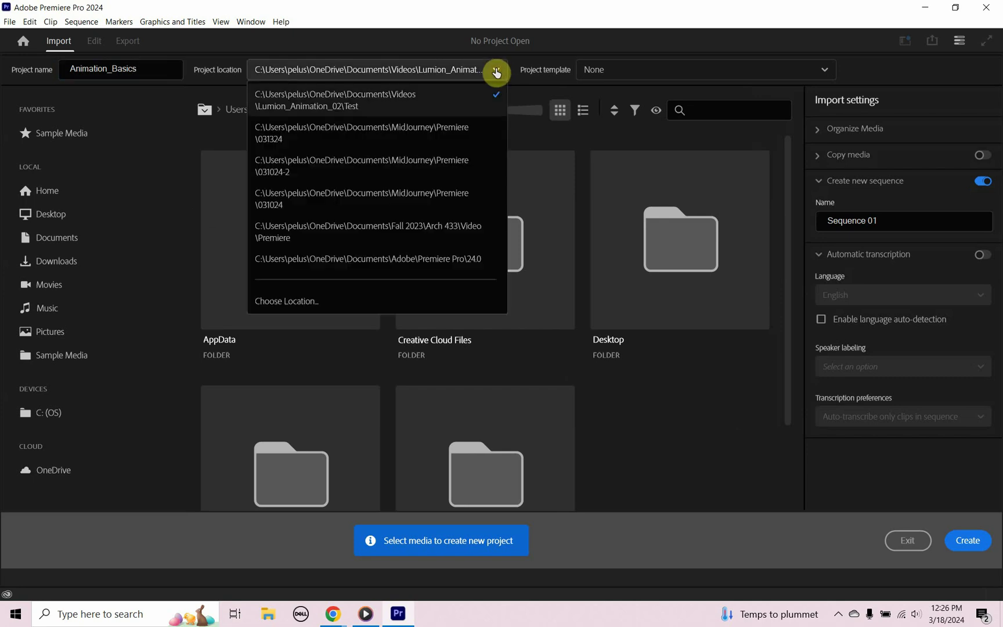
{"action": "left_click", "coordinate": [307, 307]}
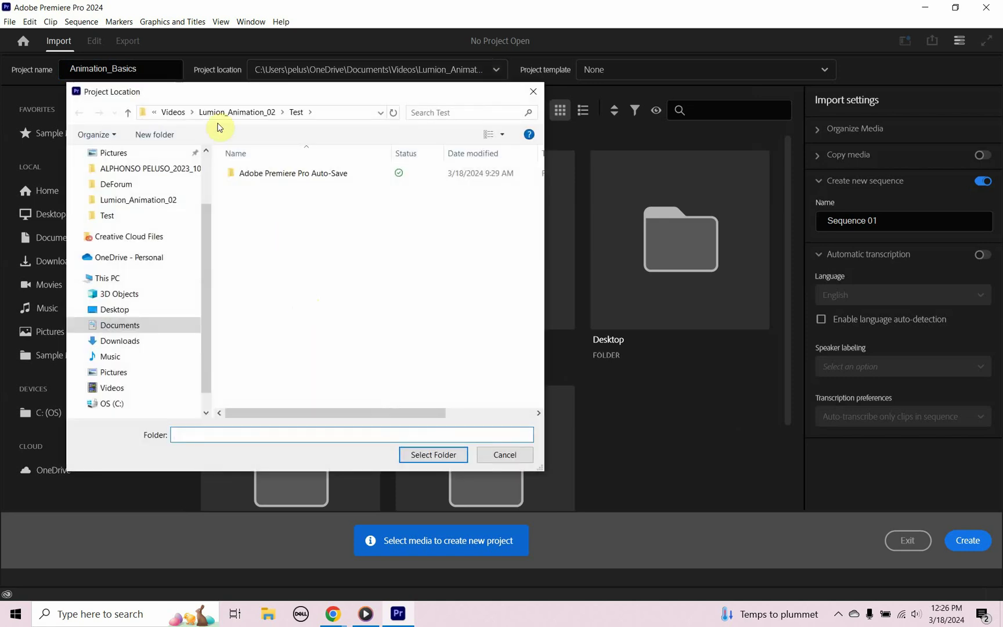
{"action": "left_click", "coordinate": [232, 114]}
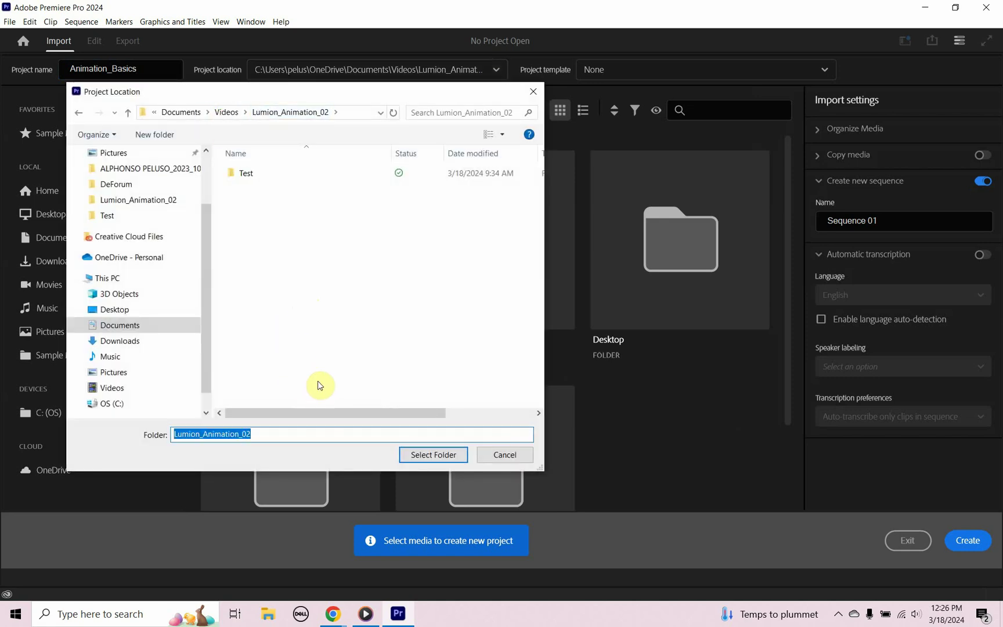
{"action": "left_click", "coordinate": [416, 455]}
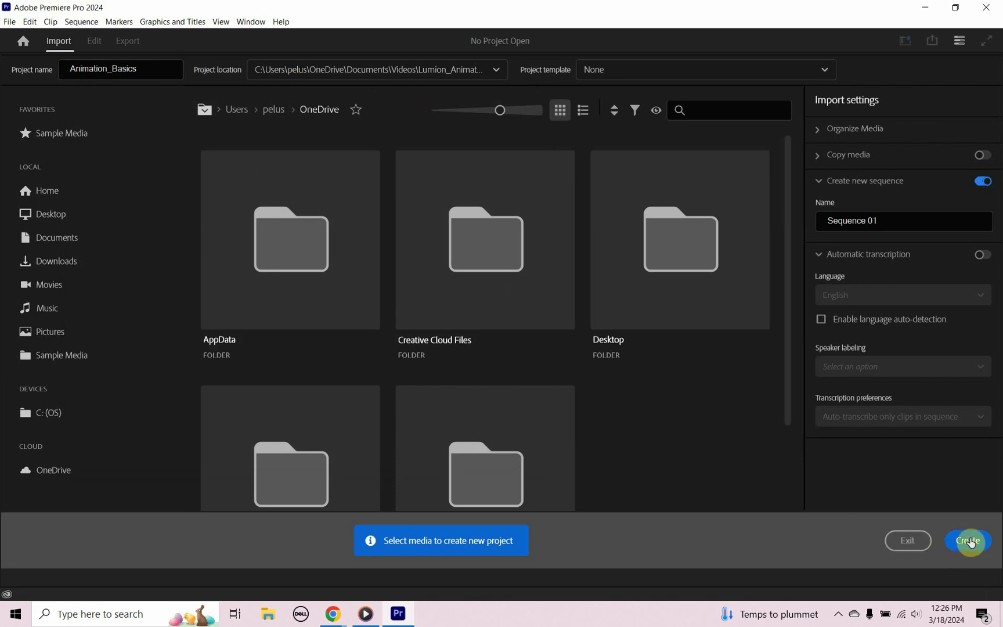
Step: Create the Animation_Basics project and focus its empty Project panel
{"action": "left_click", "coordinate": [969, 541]}
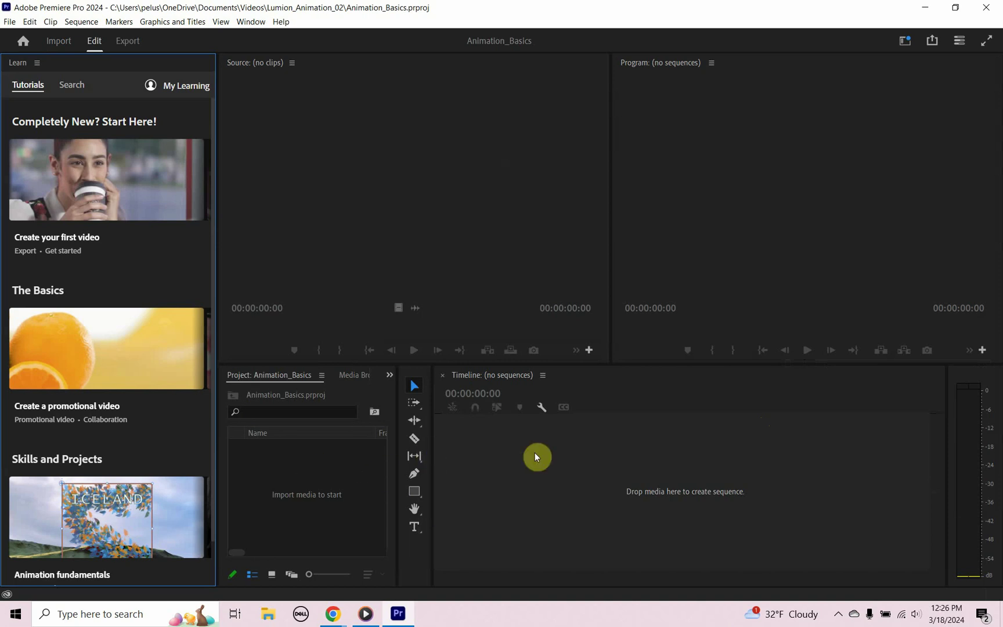
{"action": "left_click", "coordinate": [324, 482]}
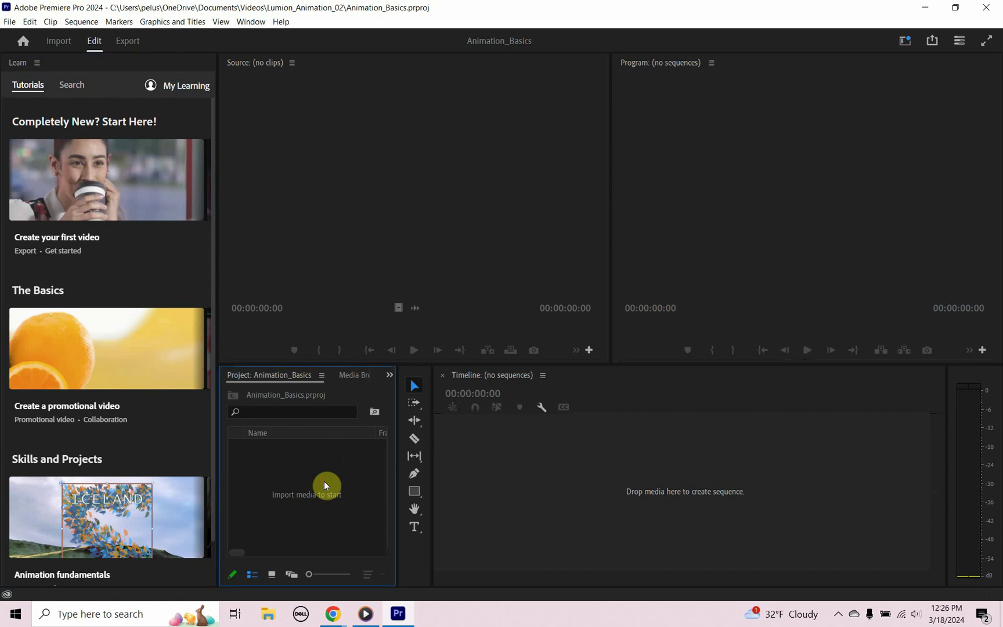
Step: Import Vid-1.mp4, Vid-2.mp4 and Vid-3.mp4 into the project bin
{"action": "double_click", "coordinate": [324, 481]}
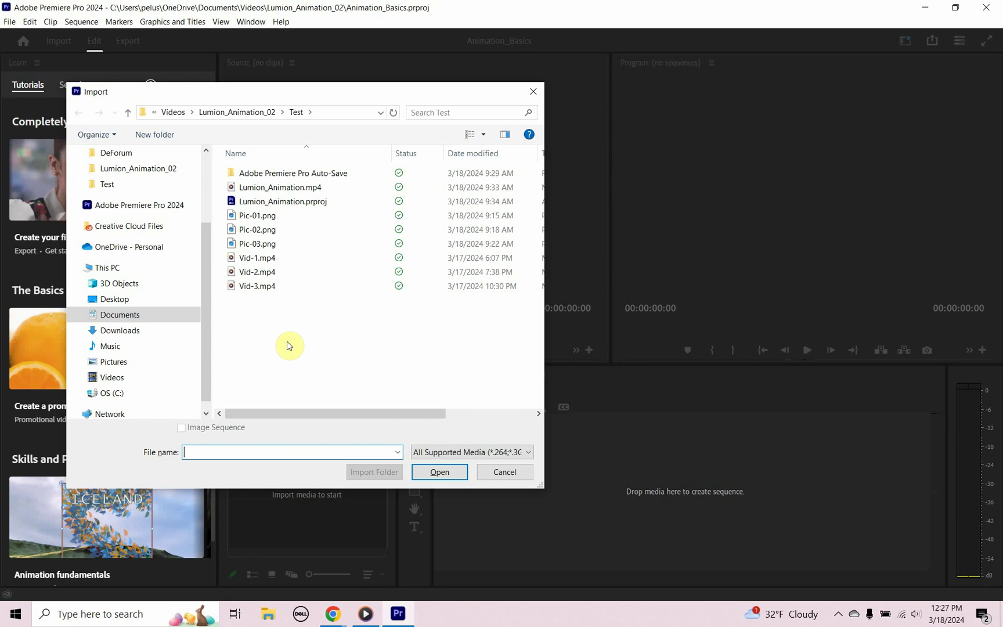
{"action": "left_click", "coordinate": [242, 258]}
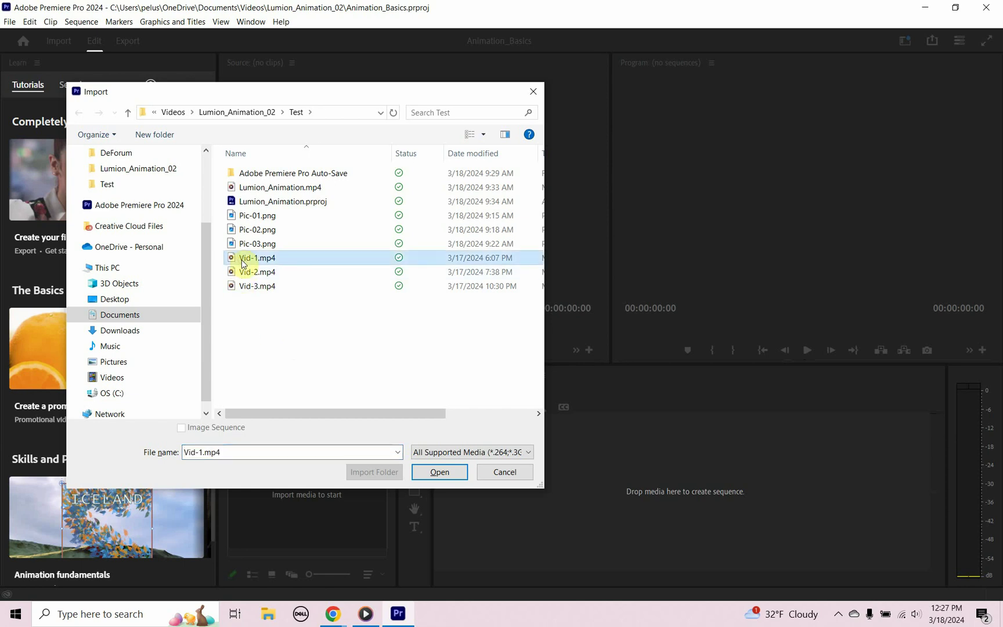
{"action": "left_click", "coordinate": [253, 288], "text": "shift"}
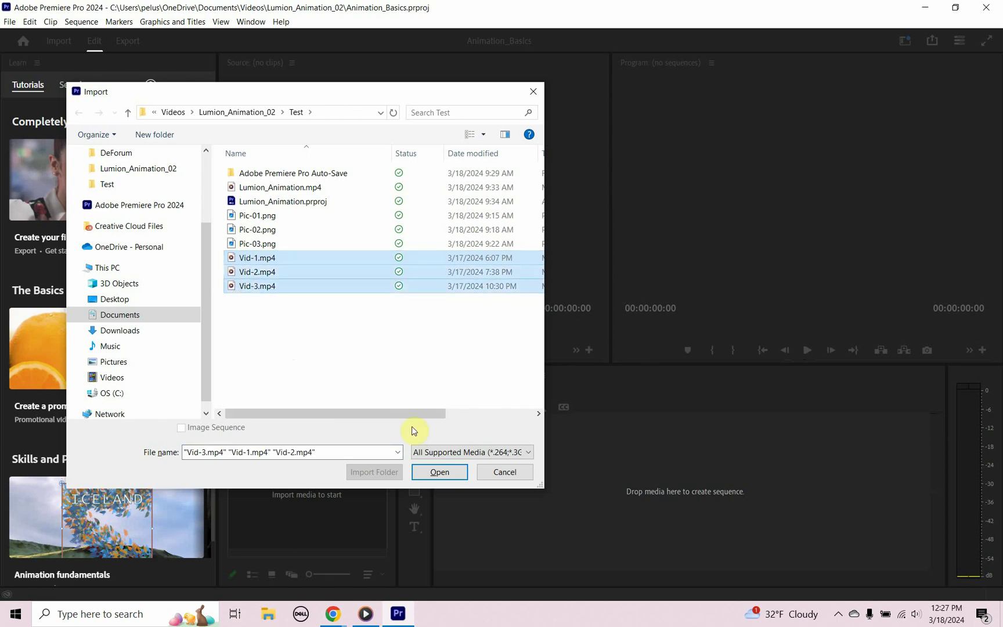
{"action": "left_click", "coordinate": [440, 472]}
{"action": "left_click", "coordinate": [345, 505]}
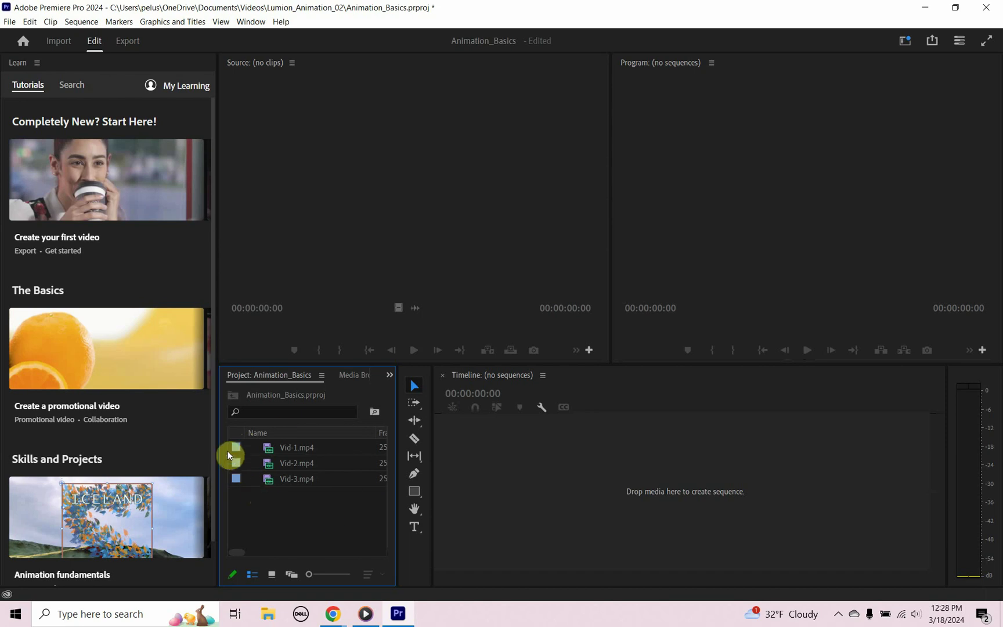
Step: Build a Vid-1 sequence with Vid-1, Vid-2 and Vid-3 placed back to back
{"action": "left_click_drag", "start_coordinate": [236, 446], "coordinate": [541, 490]}
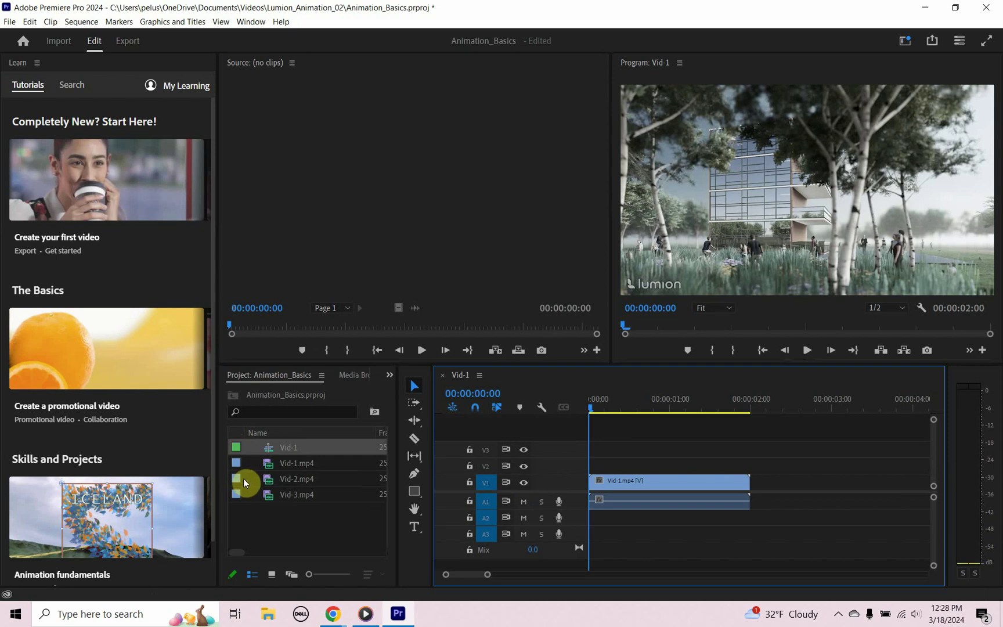
{"action": "left_click_drag", "start_coordinate": [237, 480], "coordinate": [732, 522]}
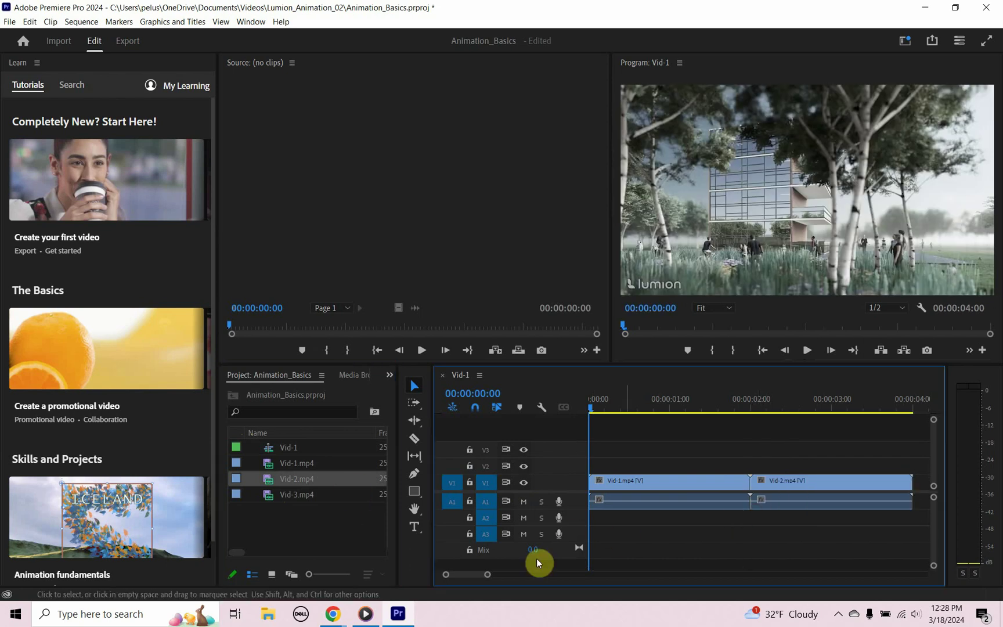
{"action": "scroll", "coordinate": [646, 545], "scroll_direction": "right", "scroll_amount": 3}
{"action": "scroll", "coordinate": [640, 544], "scroll_direction": "right", "scroll_amount": 3}
{"action": "scroll", "coordinate": [637, 544], "scroll_direction": "left", "scroll_amount": 5}
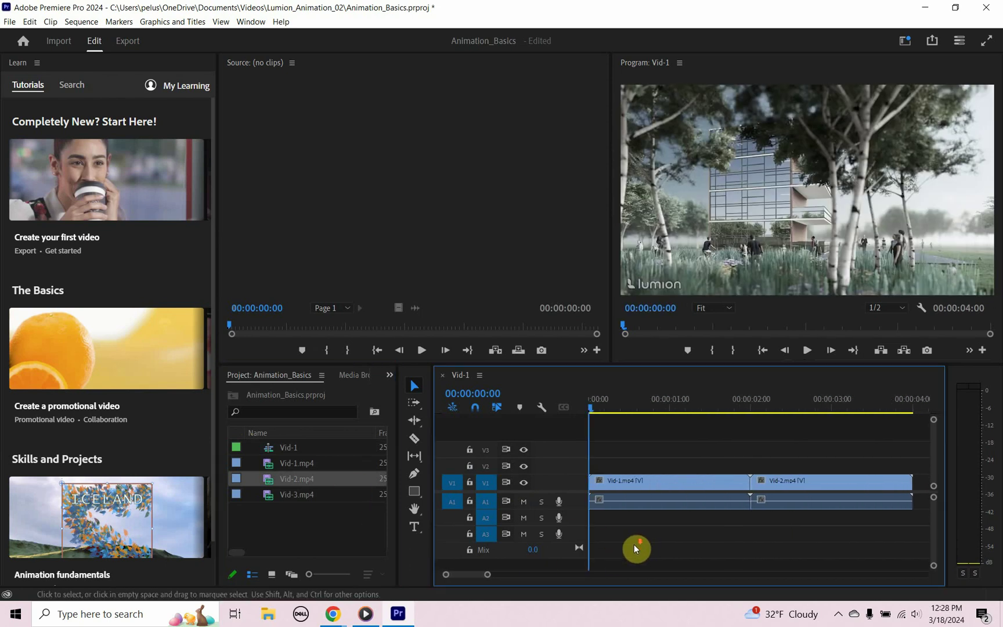
{"action": "scroll", "coordinate": [634, 545], "scroll_direction": "right", "scroll_amount": 6}
{"action": "scroll", "coordinate": [631, 546], "scroll_direction": "left", "scroll_amount": 7}
{"action": "scroll", "coordinate": [628, 543], "scroll_direction": "right", "scroll_amount": 8}
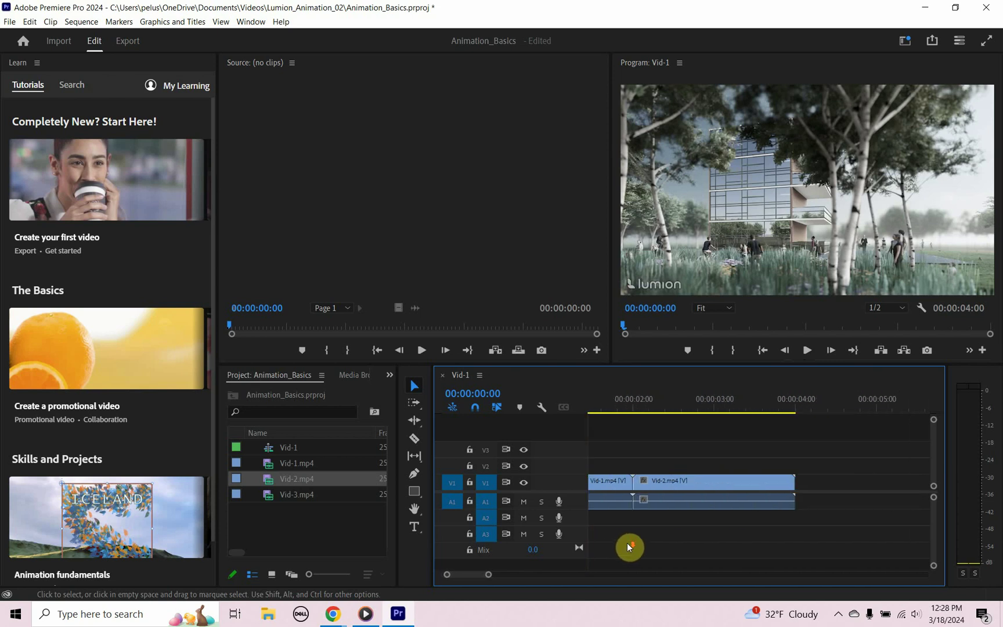
{"action": "left_click", "coordinate": [235, 495]}
{"action": "left_click_drag", "start_coordinate": [235, 497], "coordinate": [708, 498]}
{"action": "scroll", "coordinate": [705, 533], "scroll_direction": "left", "scroll_amount": 7}
{"action": "scroll", "coordinate": [710, 533], "scroll_direction": "left", "scroll_amount": 3}
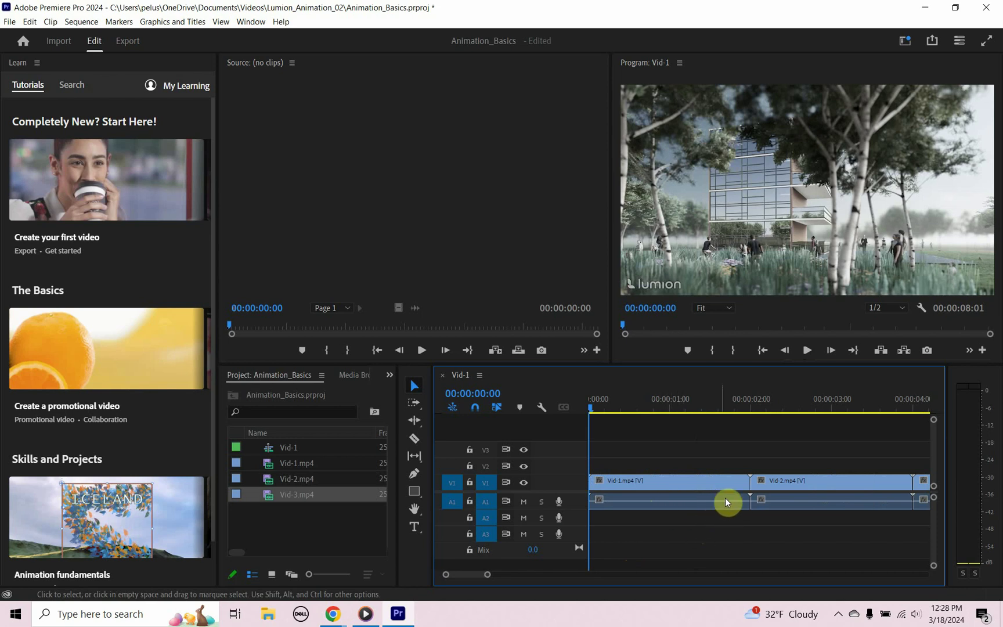
Step: Shift Vid-1's audio along A1, then select only Vid-3's audio clip
{"action": "left_click", "coordinate": [681, 509]}
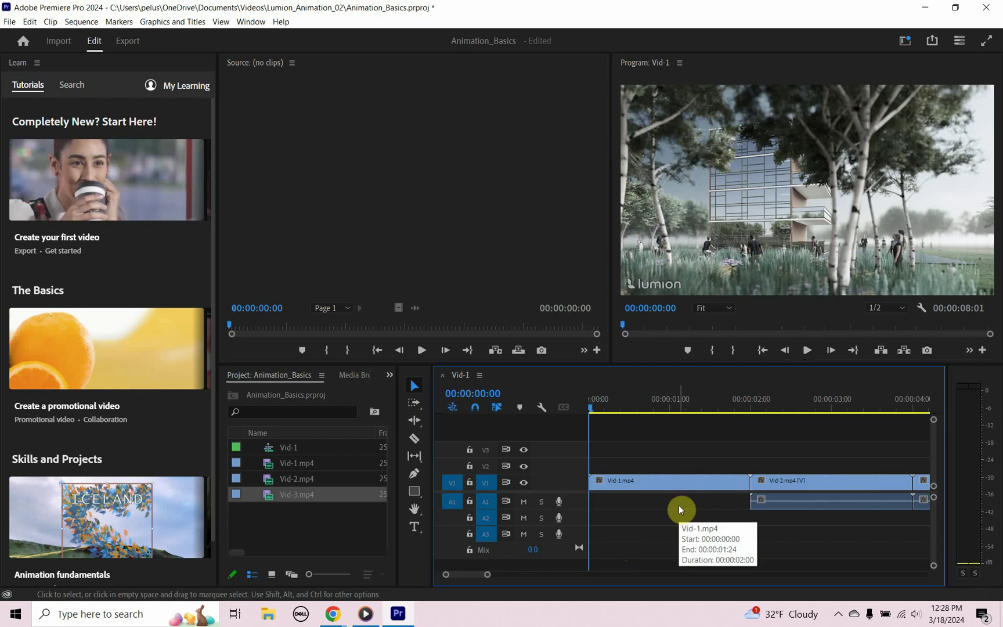
{"action": "left_click_drag", "start_coordinate": [679, 505], "coordinate": [788, 505]}
{"action": "scroll", "coordinate": [788, 504], "scroll_direction": "down", "scroll_amount": 3}
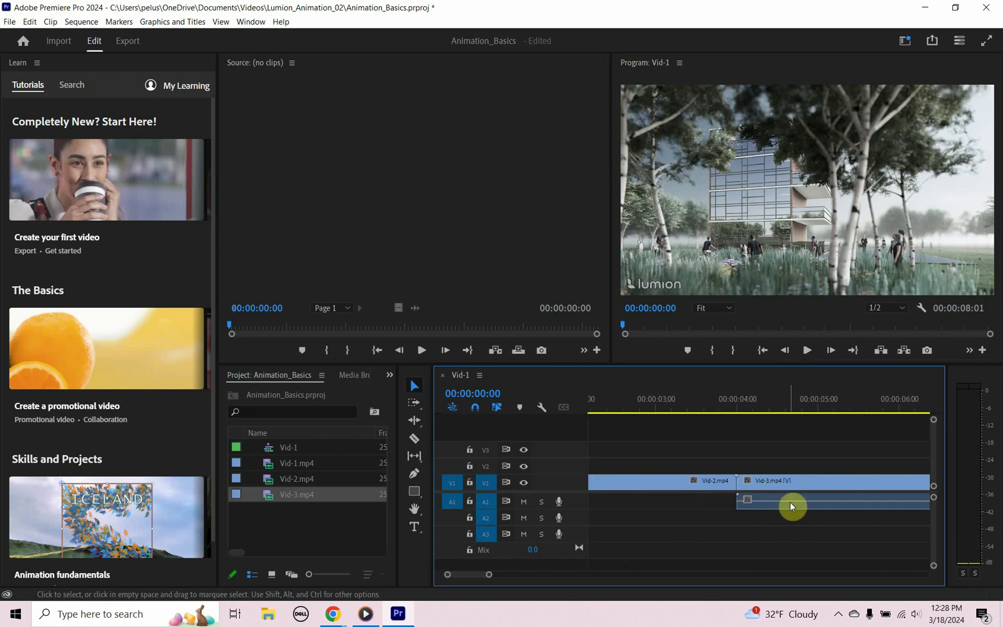
{"action": "left_click", "coordinate": [789, 501]}
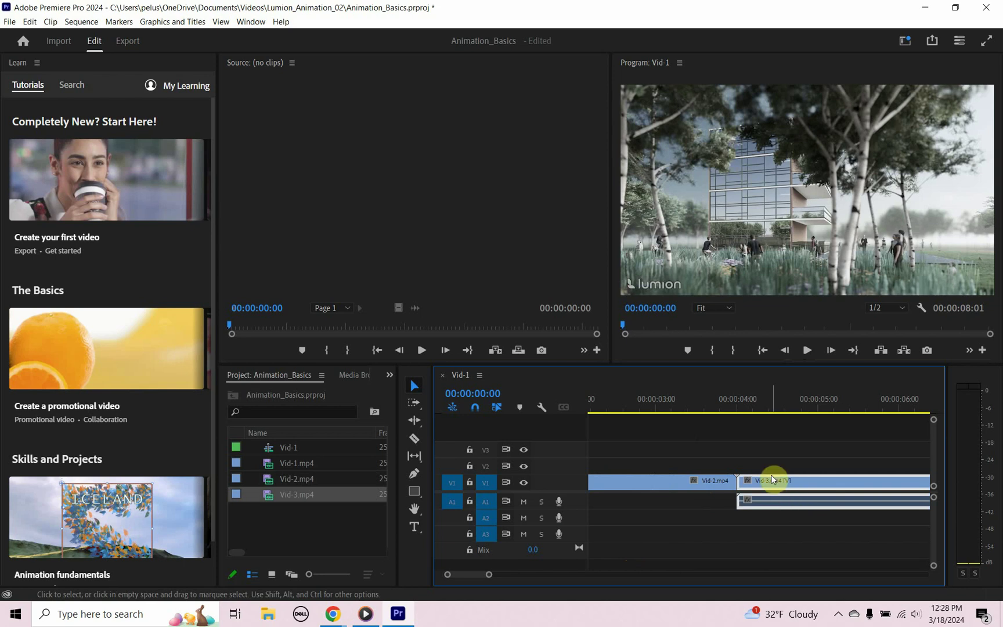
{"action": "left_click", "coordinate": [781, 525]}
{"action": "left_click", "coordinate": [782, 503]}
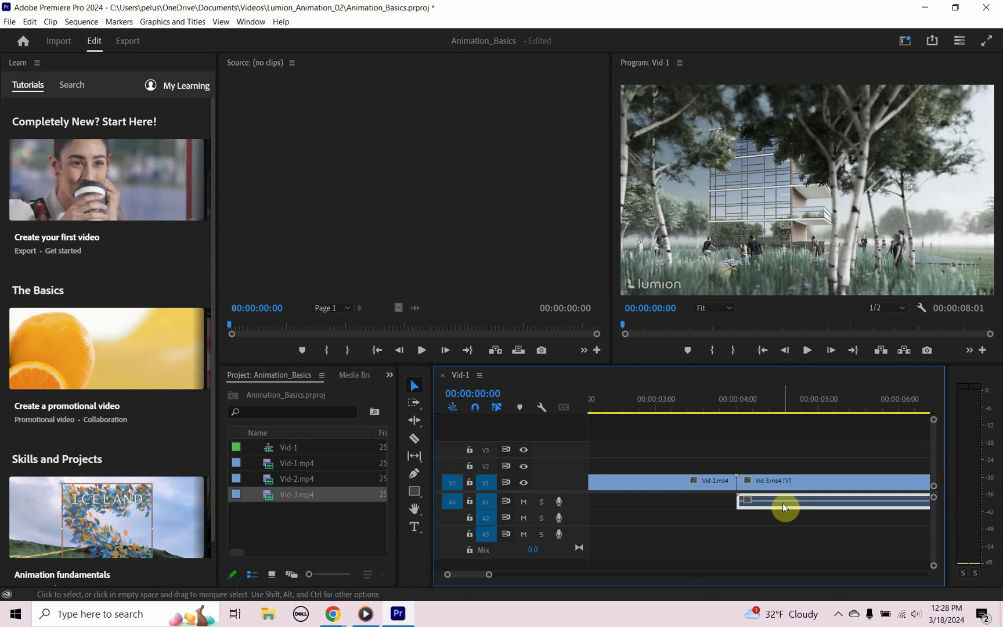
Step: Delete Vid-3's audio and move the three video clips to start about 3 seconds in
{"action": "key", "text": "Delete"}
{"action": "scroll", "coordinate": [755, 522], "scroll_direction": "down", "scroll_amount": 2}
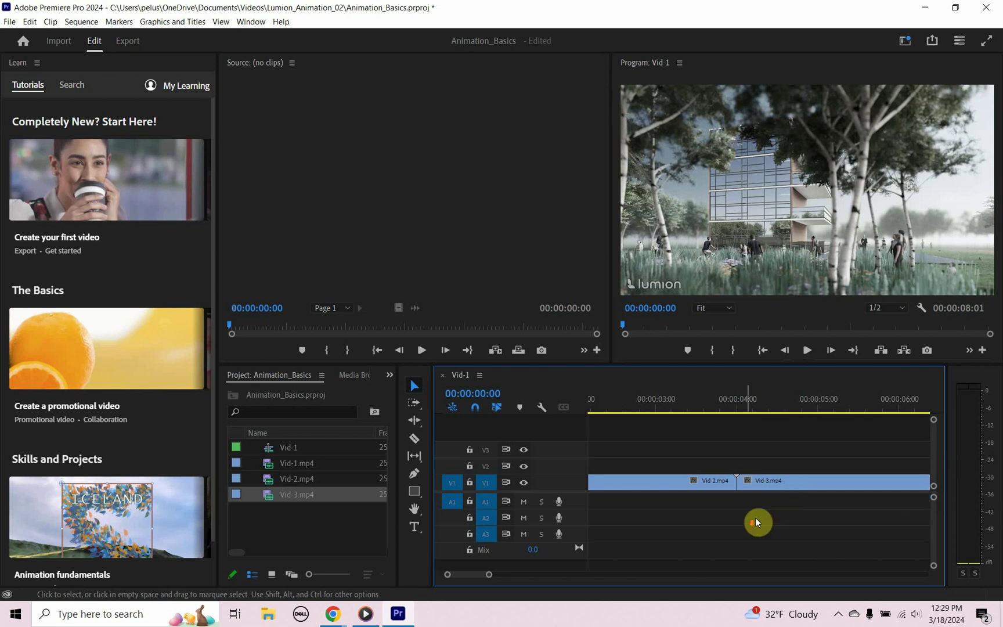
{"action": "scroll", "coordinate": [753, 527], "scroll_direction": "up", "scroll_amount": 5}
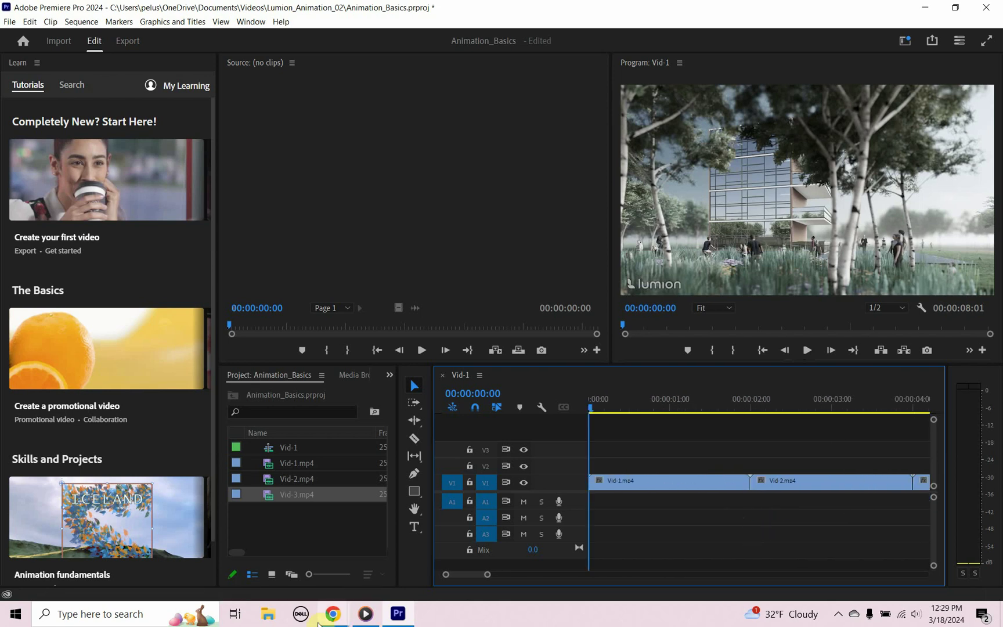
{"action": "left_click_drag", "start_coordinate": [486, 580], "coordinate": [532, 583]}
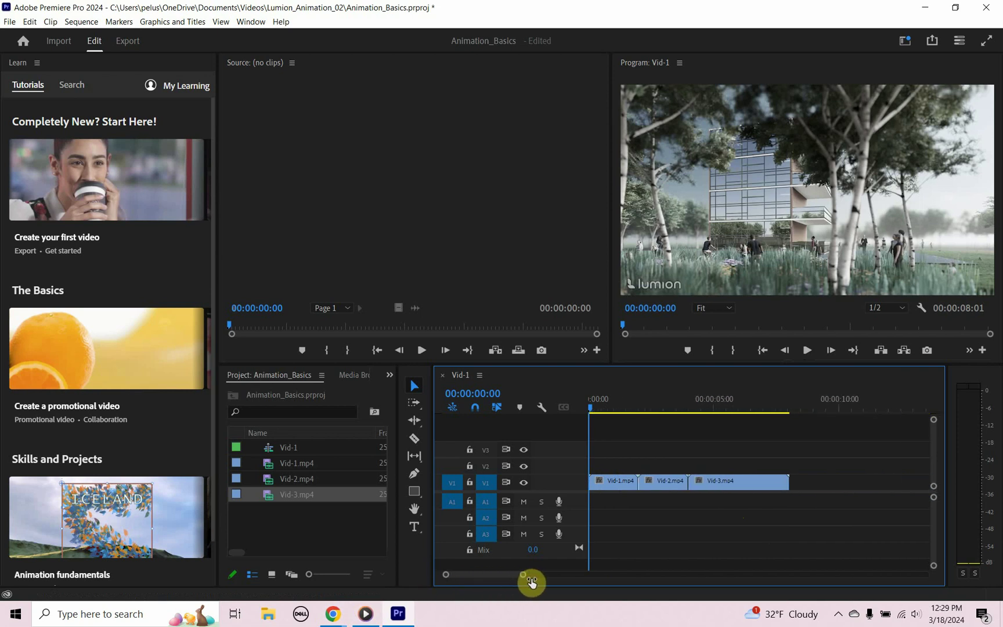
{"action": "left_click_drag", "start_coordinate": [764, 544], "coordinate": [701, 493]}
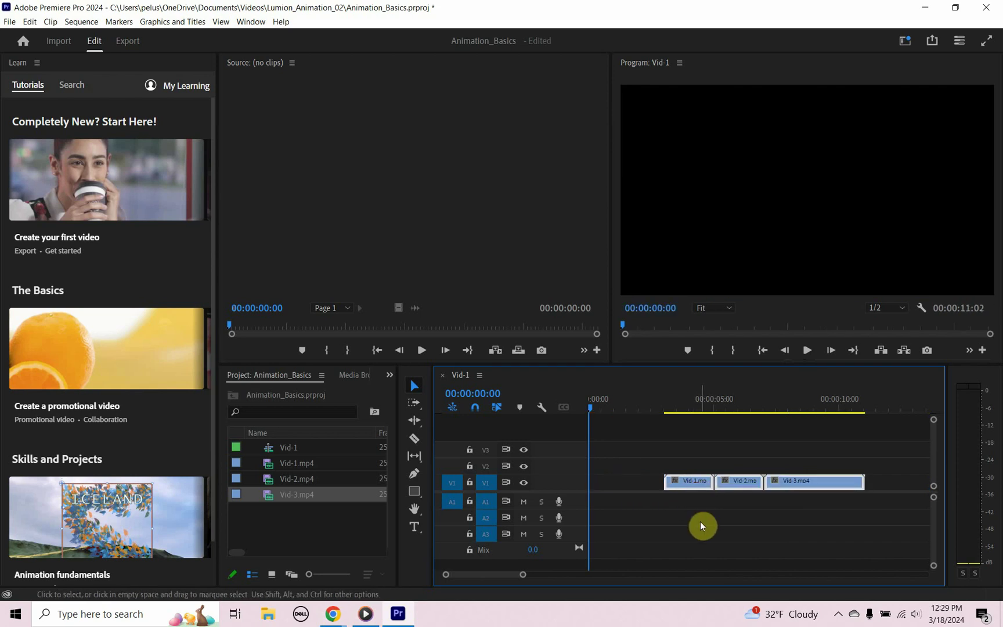
{"action": "left_click", "coordinate": [696, 500]}
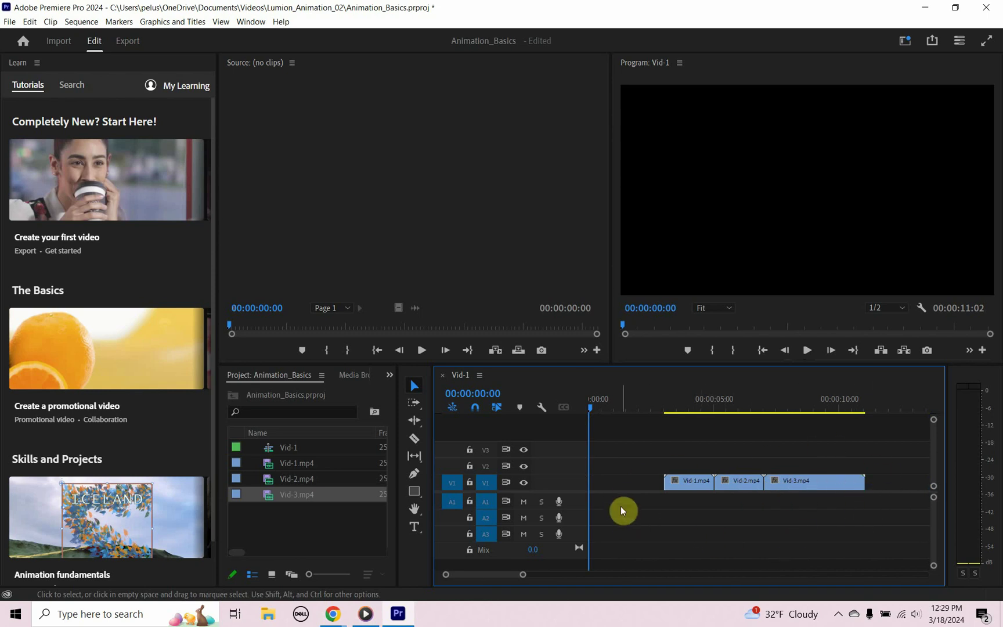
Step: Import Pic-01.png, Pic-02.png and Pic-03.png into the Animation_Basics bin
{"action": "left_click", "coordinate": [305, 540]}
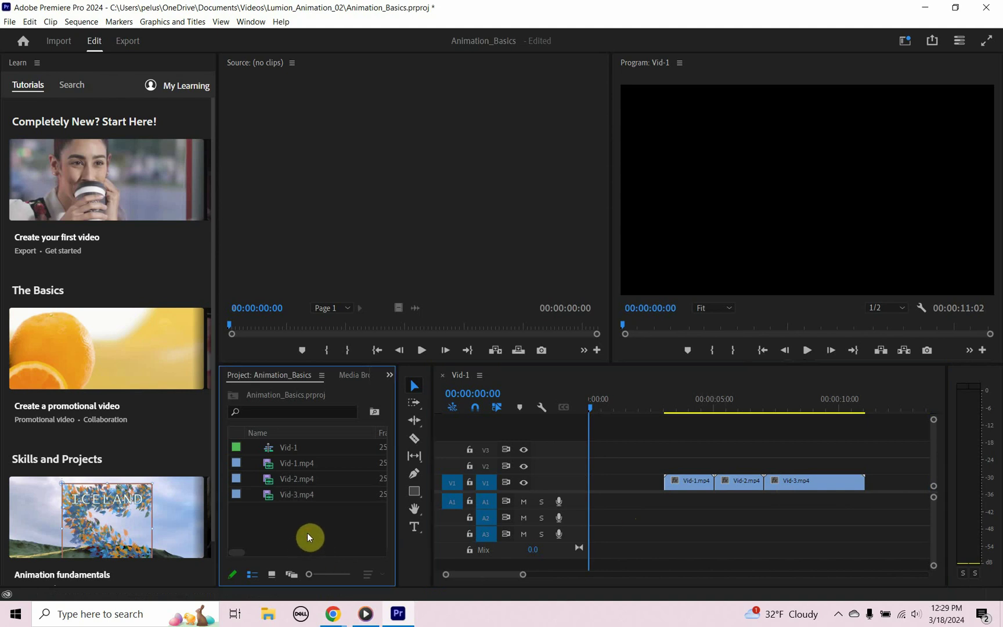
{"action": "double_click", "coordinate": [307, 533]}
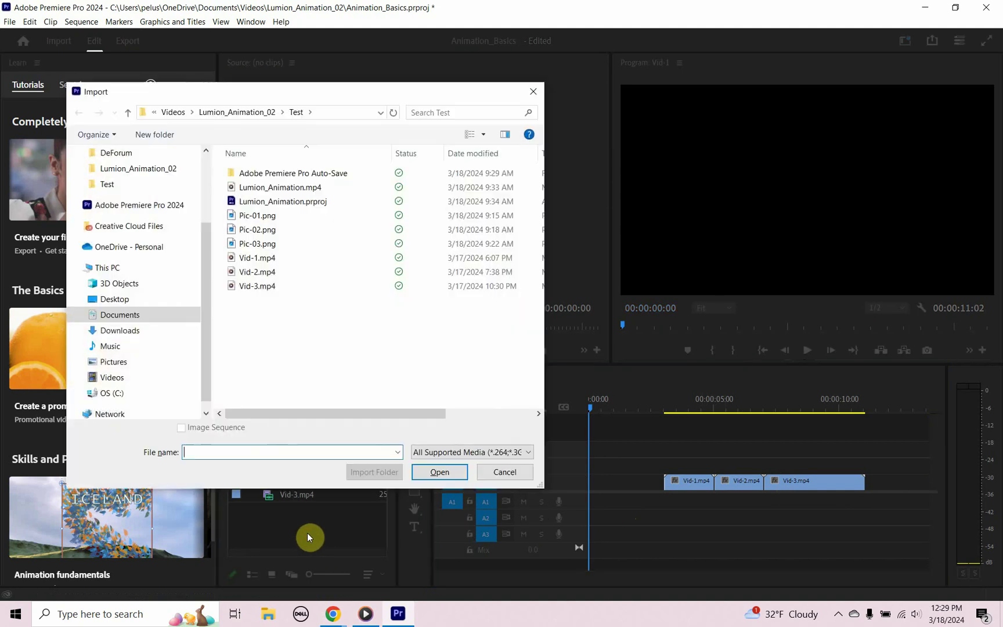
{"action": "left_click", "coordinate": [238, 217]}
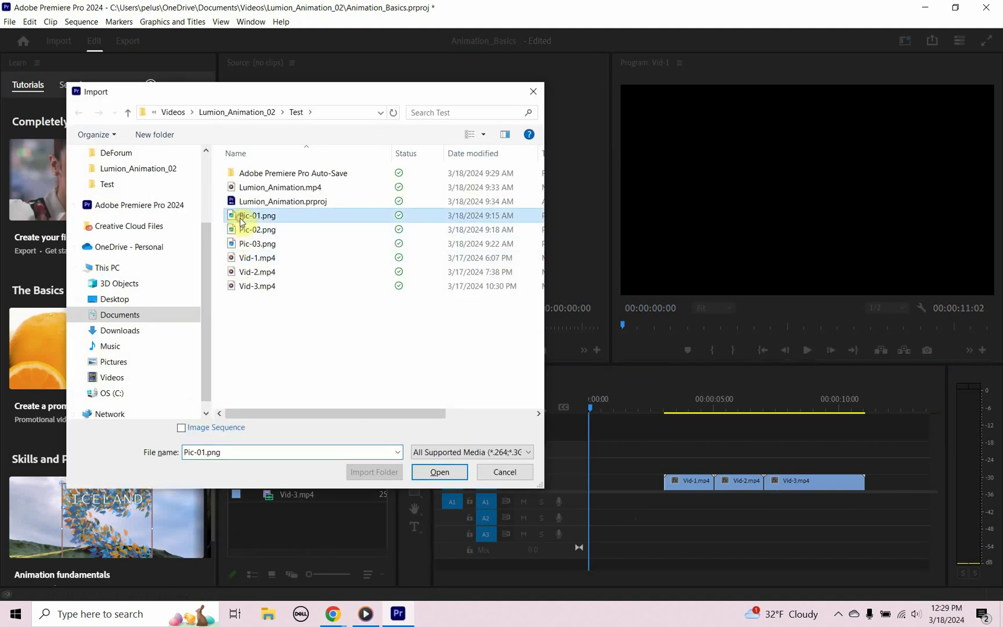
{"action": "left_click", "coordinate": [244, 243], "text": "shift"}
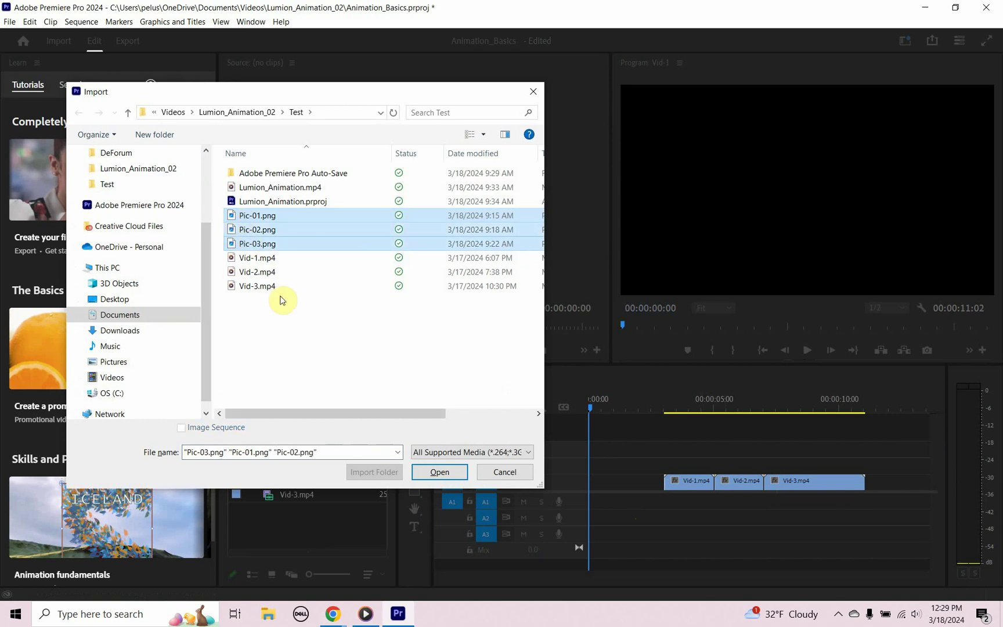
{"action": "left_click", "coordinate": [430, 472]}
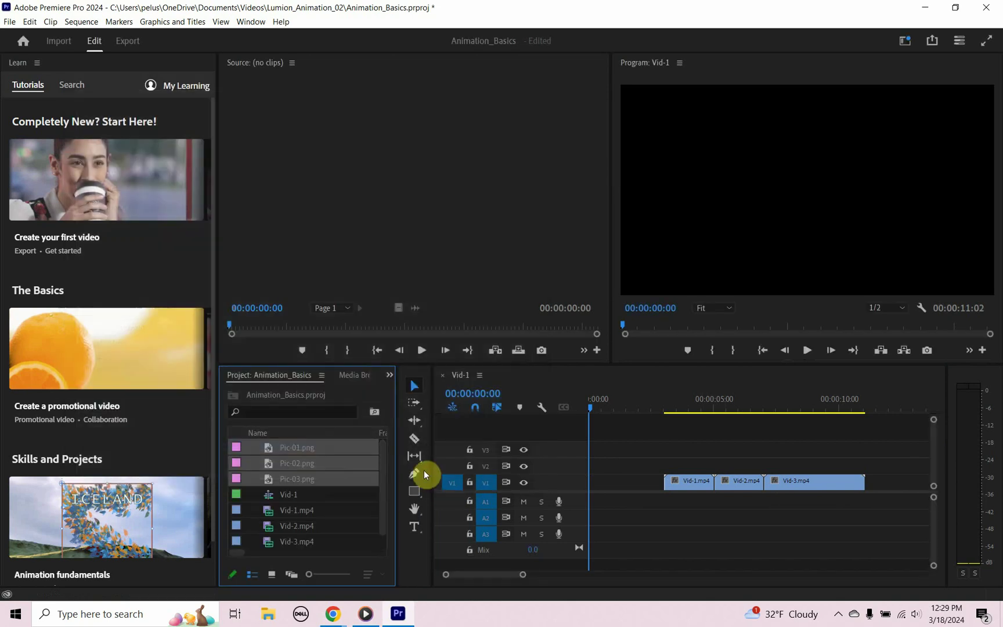
Step: Change the three Pic stills' duration from 00;00;04;29 to 00;00;00;05
{"action": "right_click", "coordinate": [331, 469]}
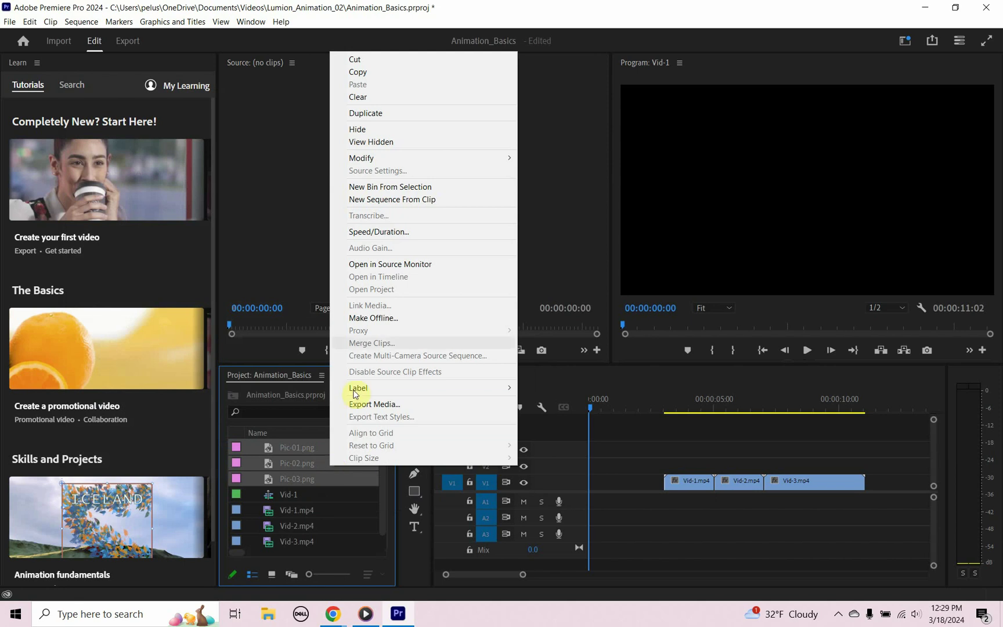
{"action": "left_click", "coordinate": [409, 232]}
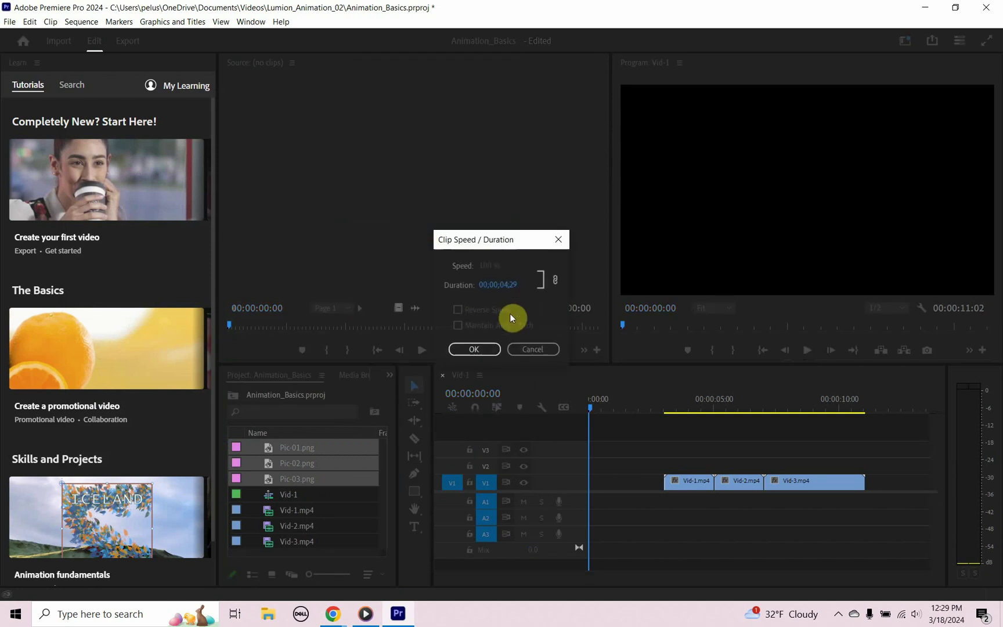
{"action": "left_click", "coordinate": [509, 285]}
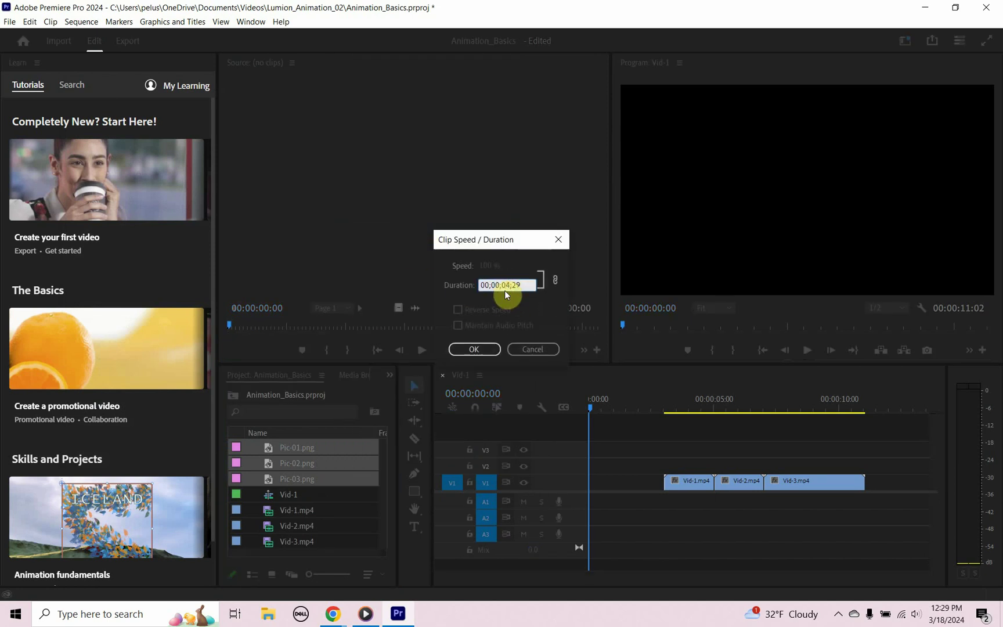
{"action": "key", "text": "BackSpace"}
{"action": "type", "text": "0"}
{"action": "key", "text": "BackSpace"}
{"action": "key", "text": "BackSpace"}
{"action": "type", "text": "05"}
{"action": "left_click", "coordinate": [474, 349]}
Step: Place Pic-01, Pic-02 and Pic-03 as short stills at the start of V1, ahead of the Vid clips
{"action": "left_click", "coordinate": [241, 452]}
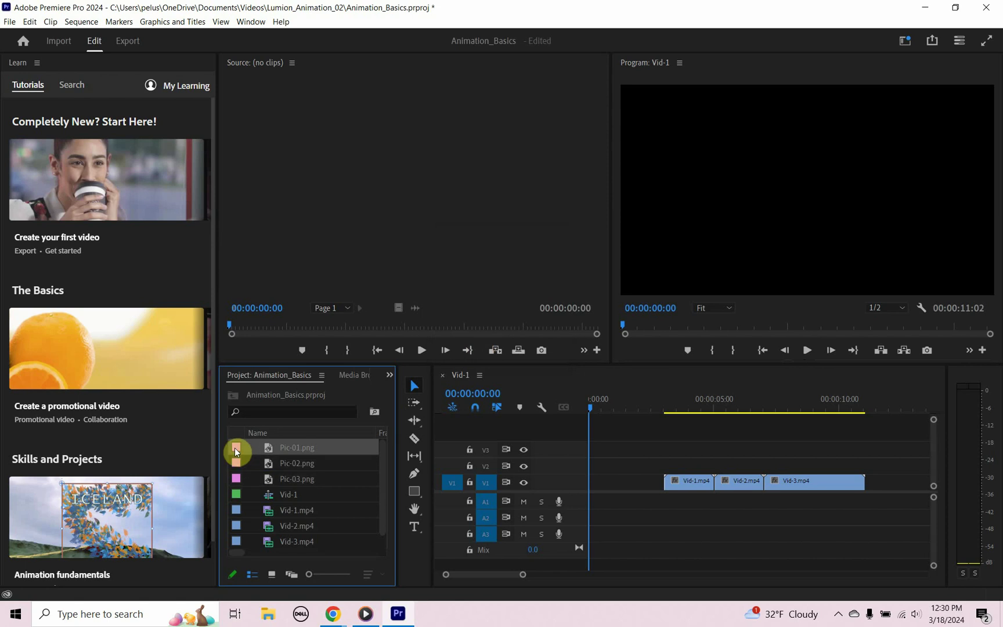
{"action": "left_click_drag", "start_coordinate": [234, 447], "coordinate": [591, 489]}
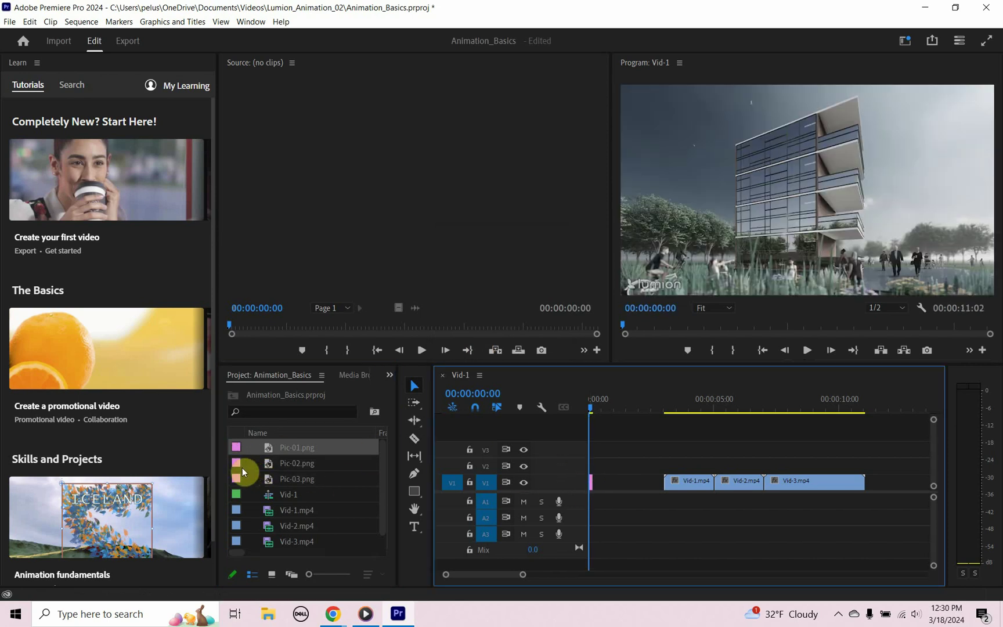
{"action": "left_click_drag", "start_coordinate": [240, 467], "coordinate": [598, 483]}
{"action": "left_click_drag", "start_coordinate": [238, 478], "coordinate": [604, 486]}
{"action": "left_click_drag", "start_coordinate": [835, 528], "coordinate": [631, 482]}
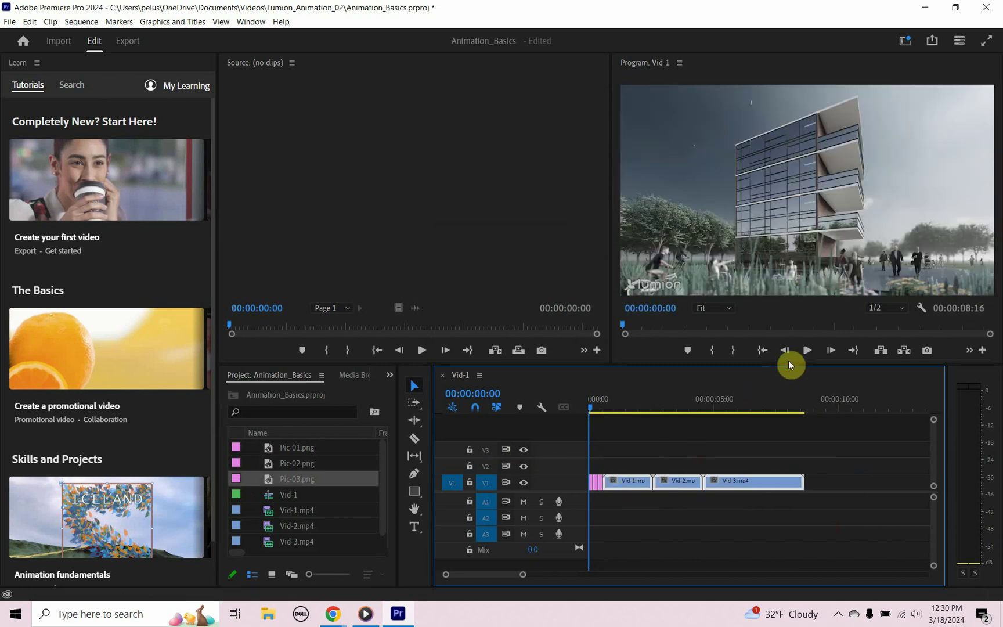
{"action": "left_click", "coordinate": [804, 348]}
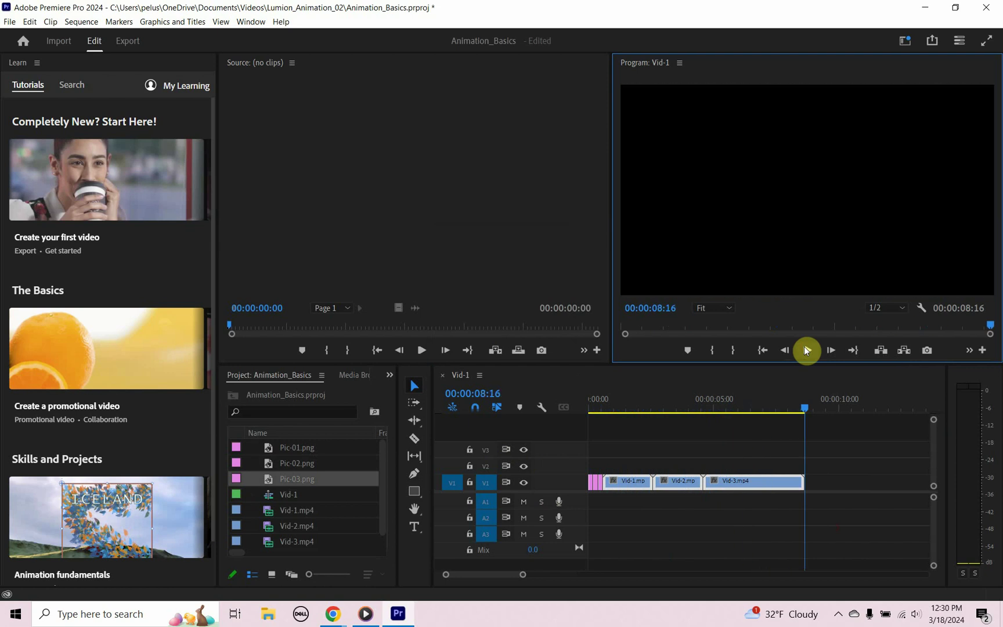
{"action": "left_click", "coordinate": [811, 351]}
{"action": "left_click", "coordinate": [807, 347]}
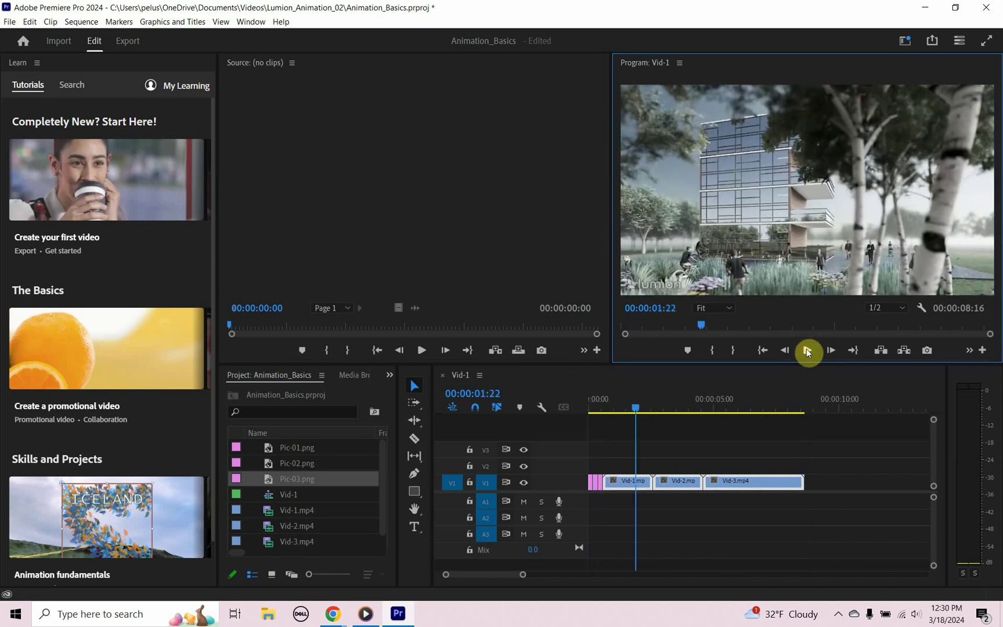
Step: Change the Vid-1 sequence frame size from 1280×720 to 1280×600 and delete its preview files
{"action": "left_click", "coordinate": [76, 23]}
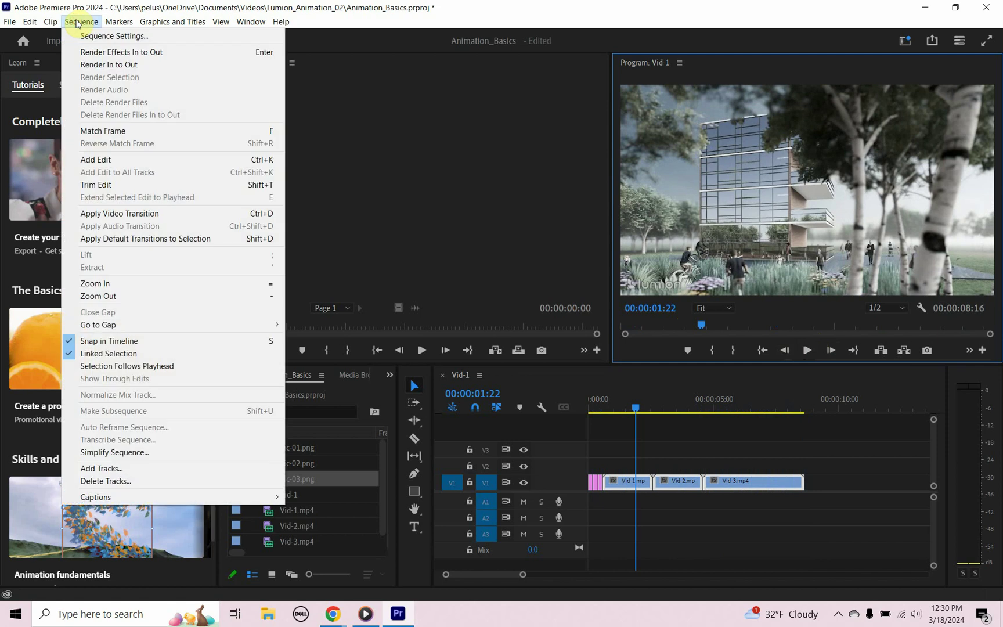
{"action": "left_click", "coordinate": [86, 35]}
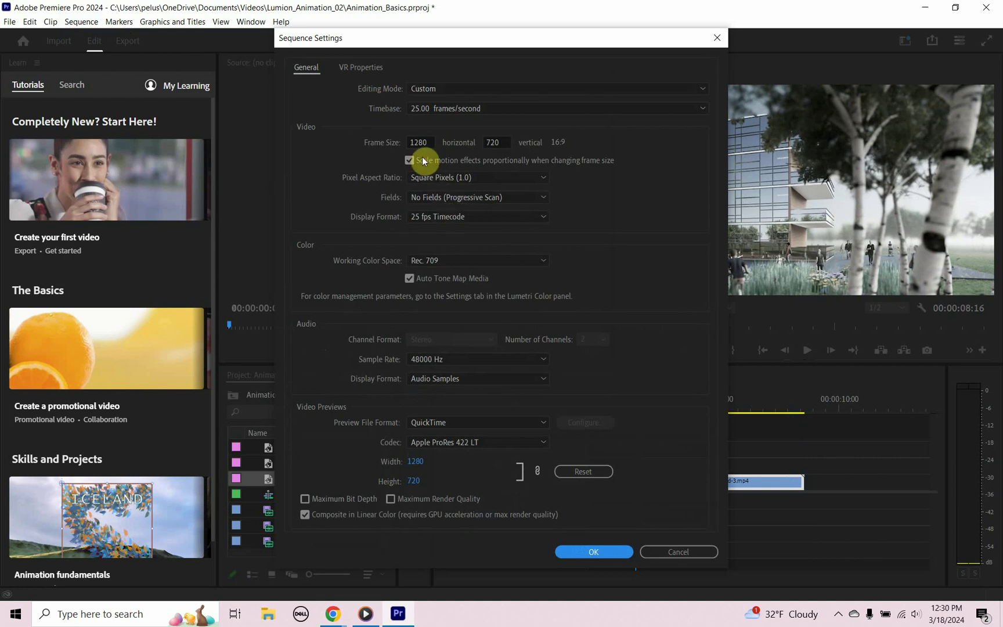
{"action": "left_click", "coordinate": [498, 142]}
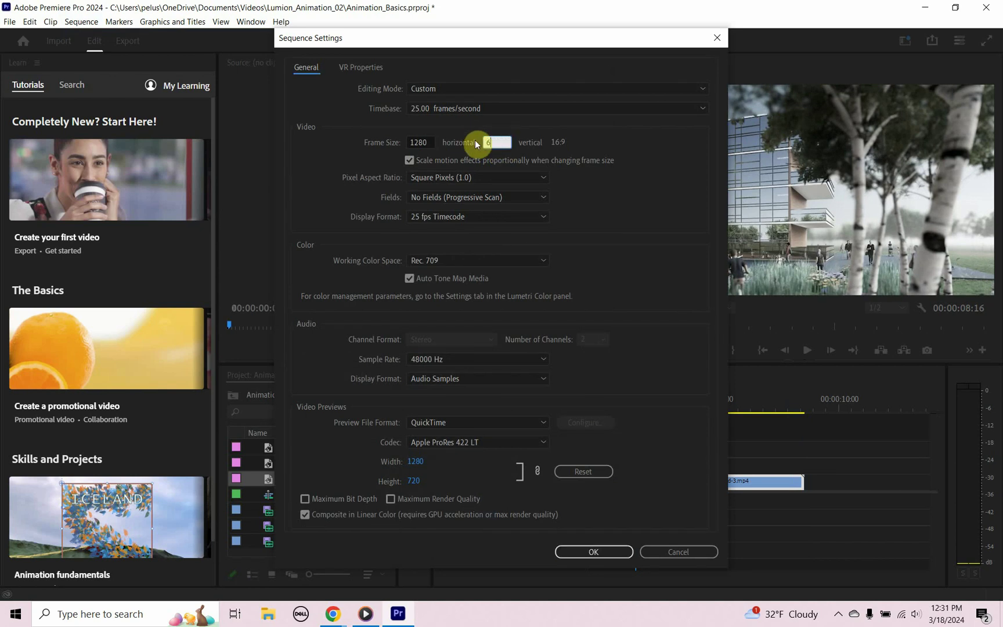
{"action": "type", "text": "600"}
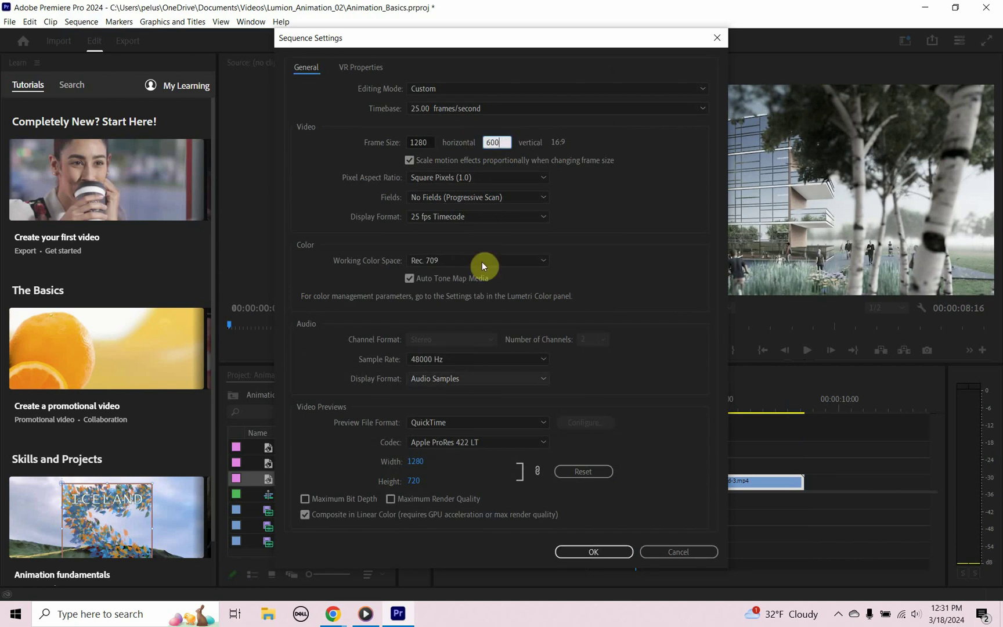
{"action": "left_click", "coordinate": [601, 553]}
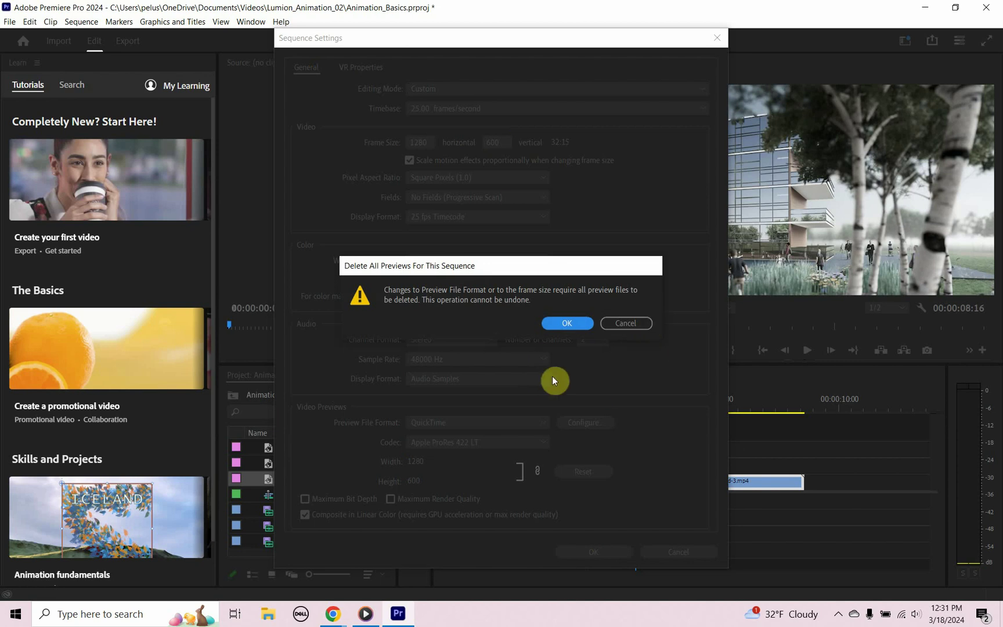
{"action": "left_click", "coordinate": [566, 323]}
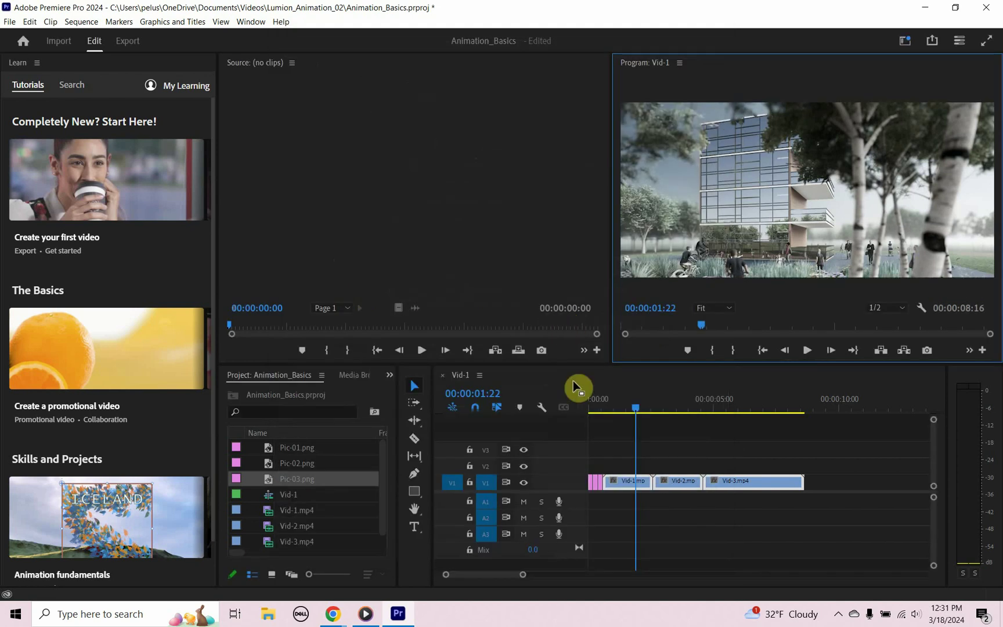
Step: Scrub through the 1280×600 sequence to check the framing, then name the export file Video-1
{"action": "left_click", "coordinate": [636, 408]}
{"action": "left_click_drag", "start_coordinate": [635, 408], "coordinate": [790, 407]}
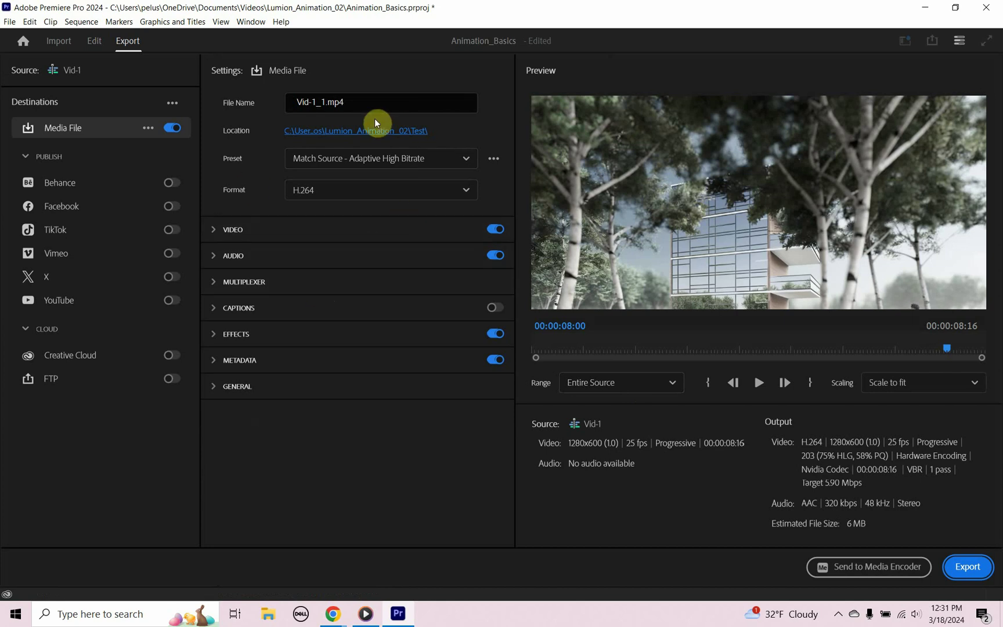
{"action": "left_click", "coordinate": [360, 102]}
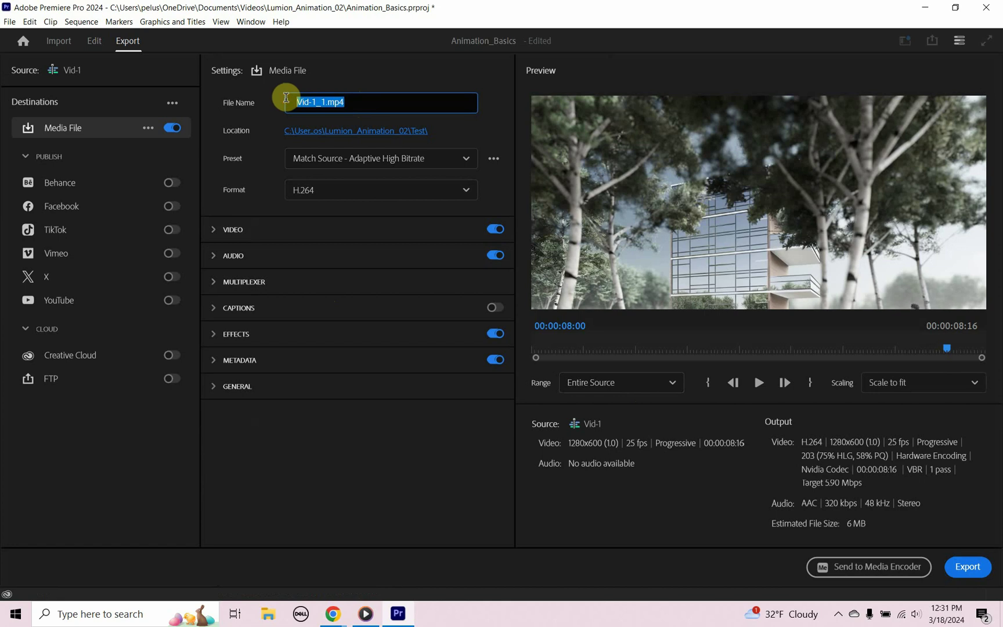
{"action": "key", "text": "BackSpace"}
{"action": "type", "text": "Video"}
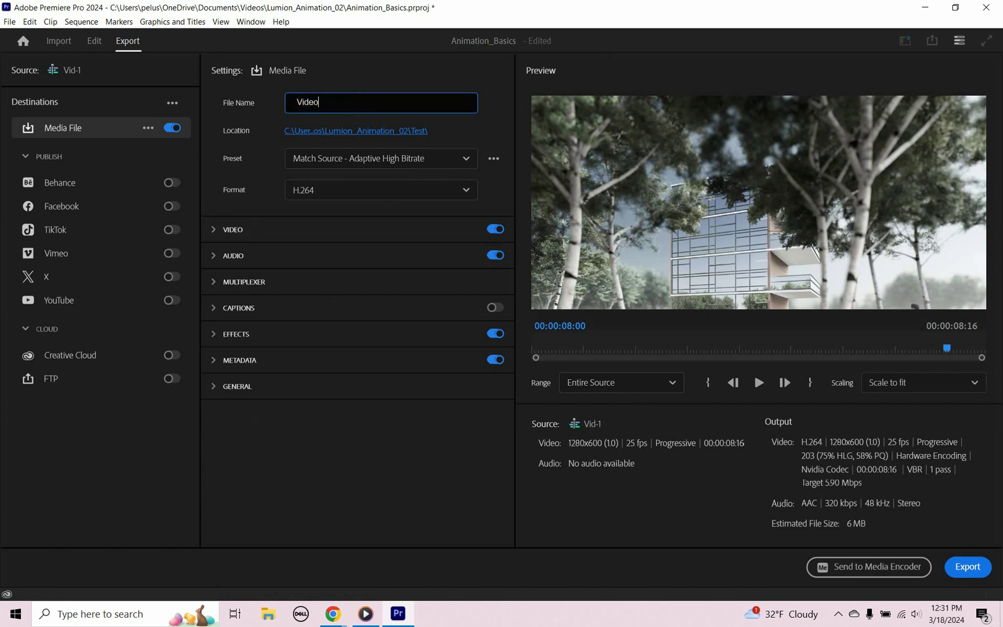
{"action": "type", "text": "-1"}
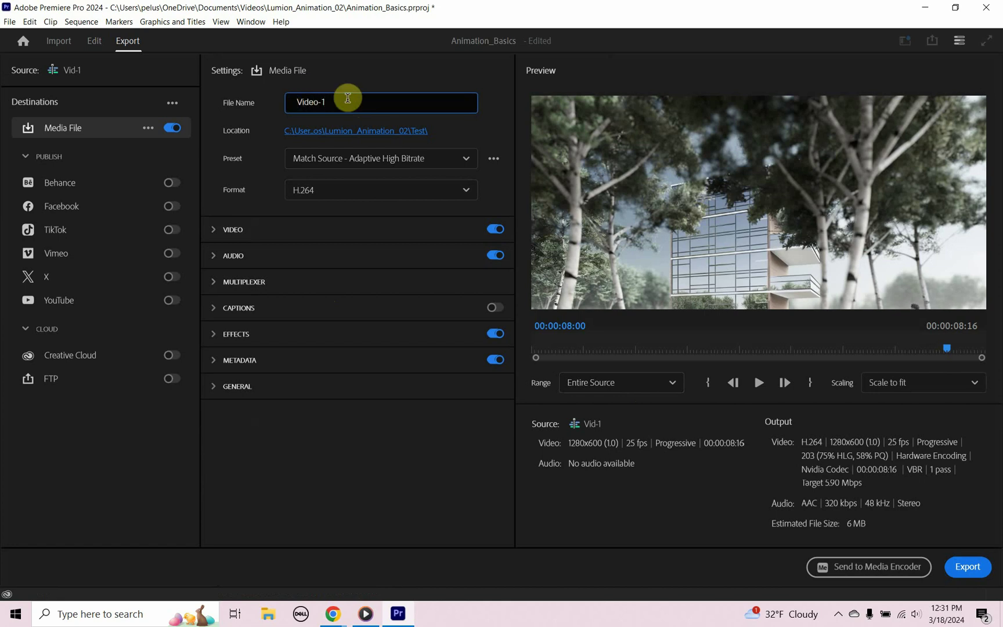
Step: Set the export location to the Lumion_Animation_02 folder and export Video-1.mp4
{"action": "left_click", "coordinate": [397, 132]}
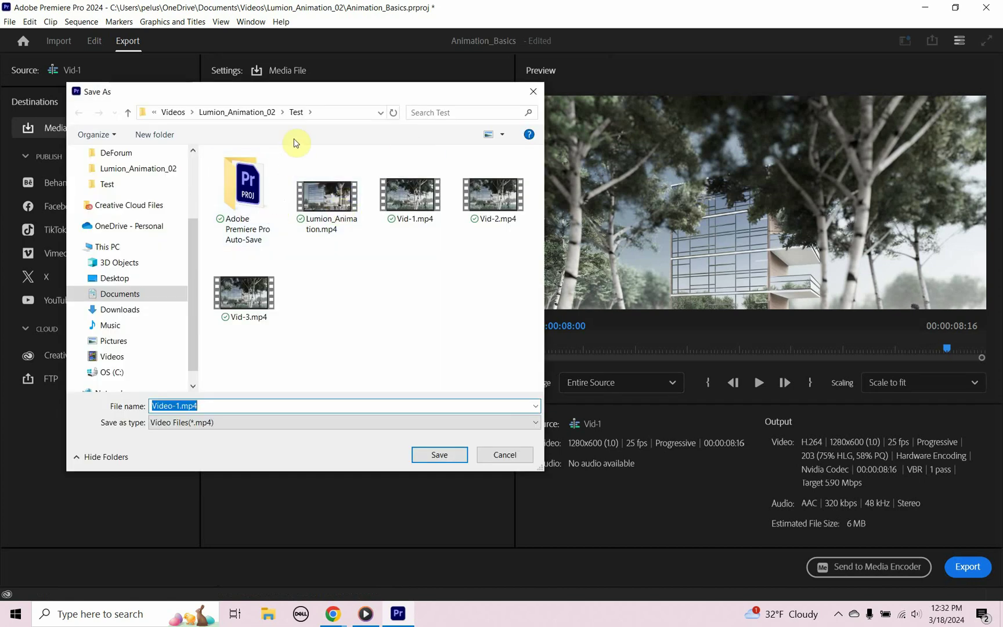
{"action": "left_click", "coordinate": [260, 112]}
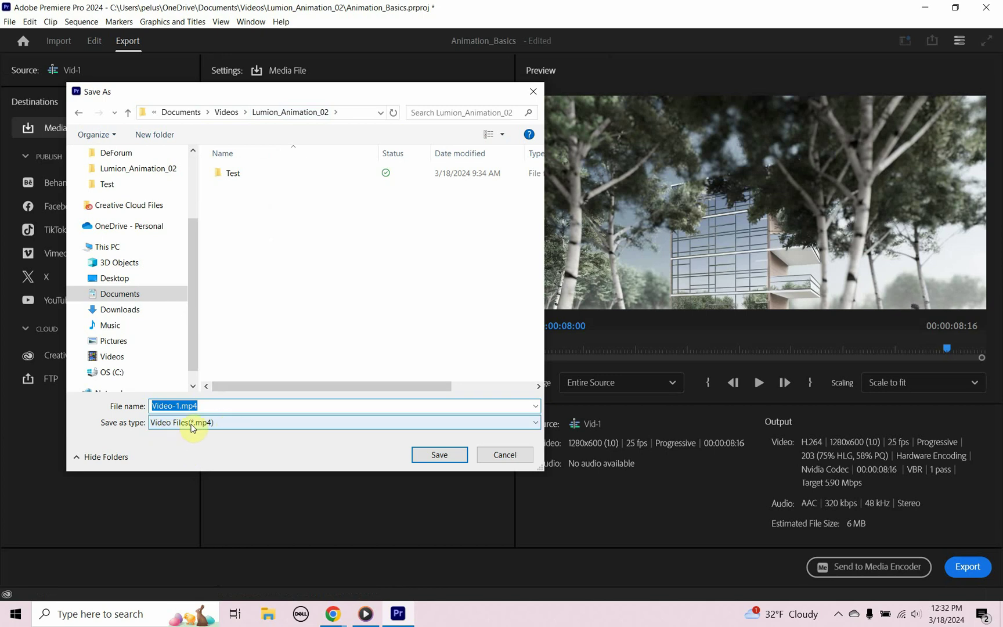
{"action": "left_click", "coordinate": [418, 456]}
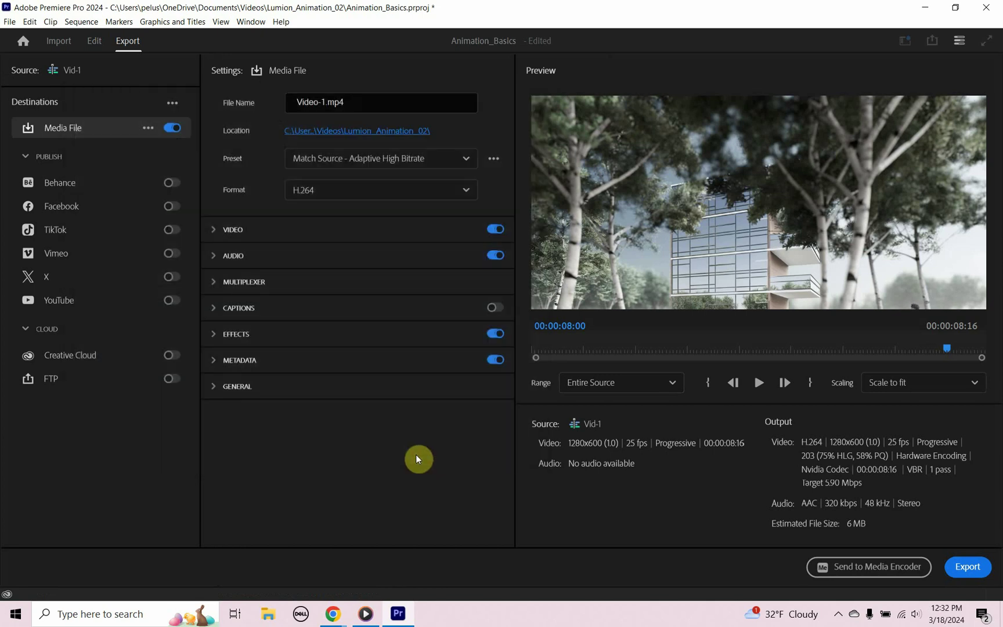
{"action": "left_click", "coordinate": [969, 567]}
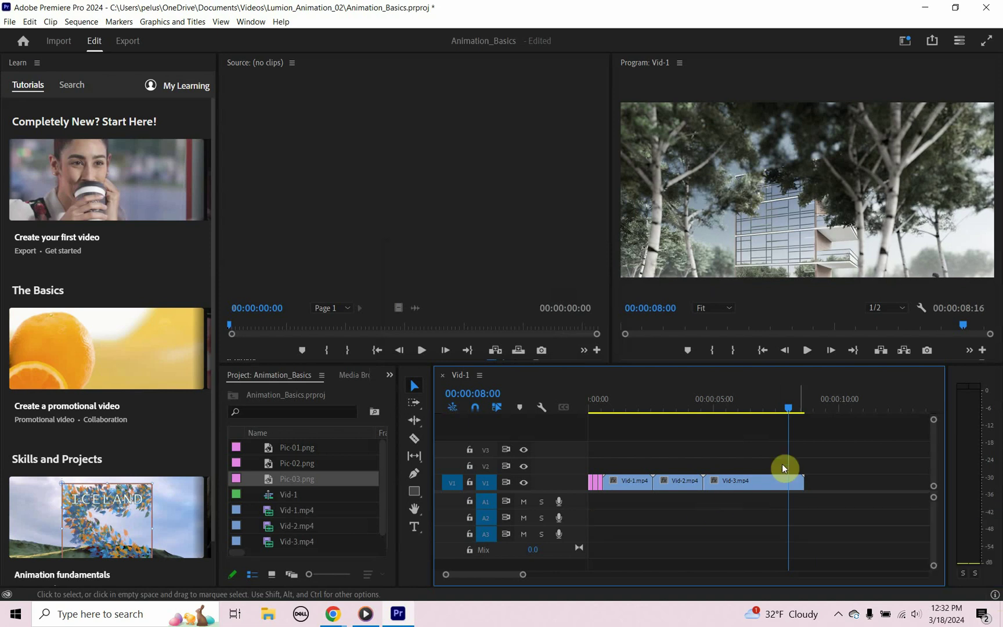
{"action": "left_click_drag", "start_coordinate": [790, 409], "coordinate": [807, 410]}
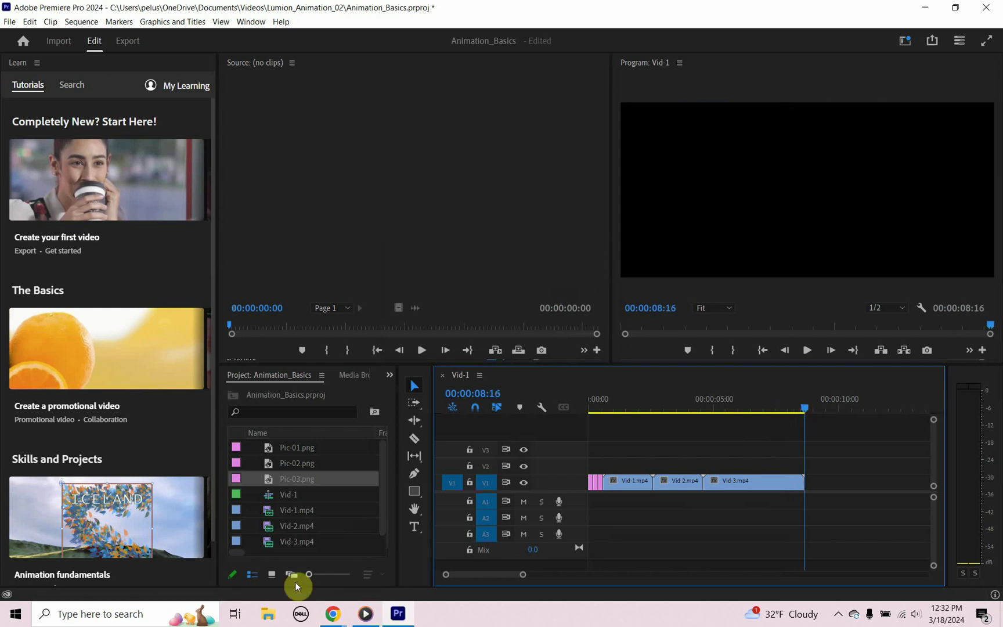
{"action": "left_click", "coordinate": [362, 618]}
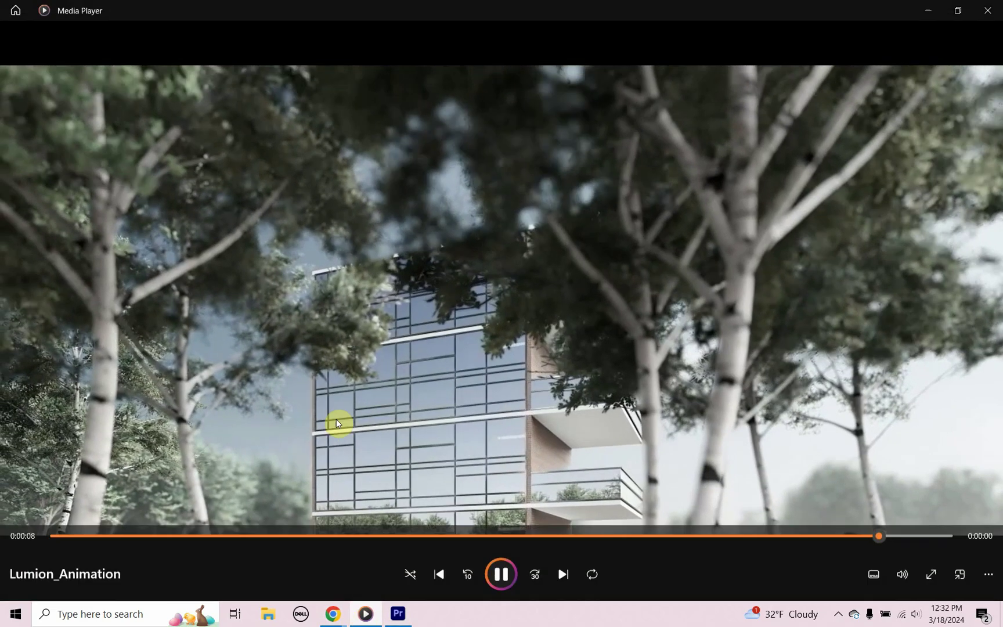